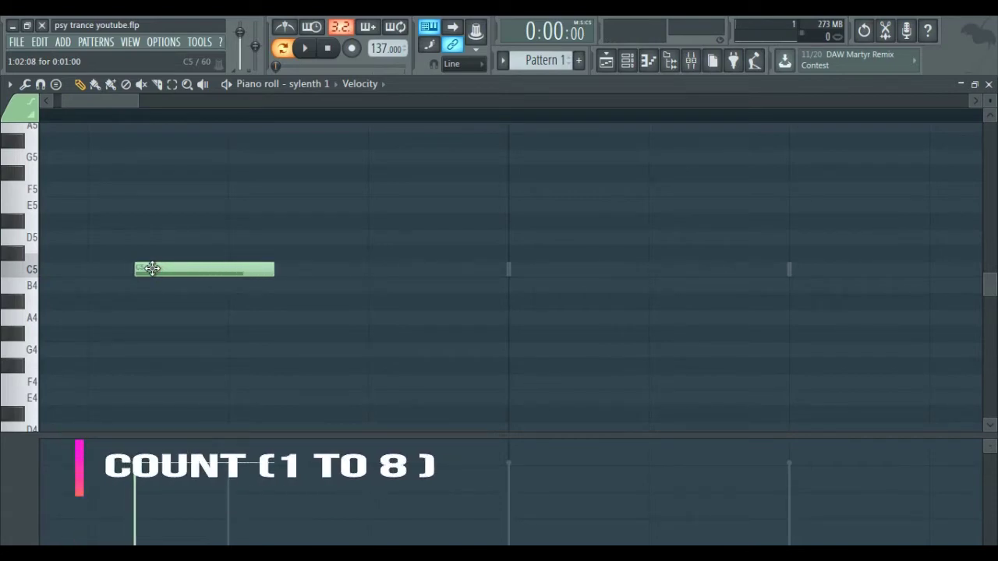
- Place a second C5 note after the first one within the first beat of the sylenth 1 bassline
drag(422, 286, 365, 263)
scroll(373, 267, up, 3)
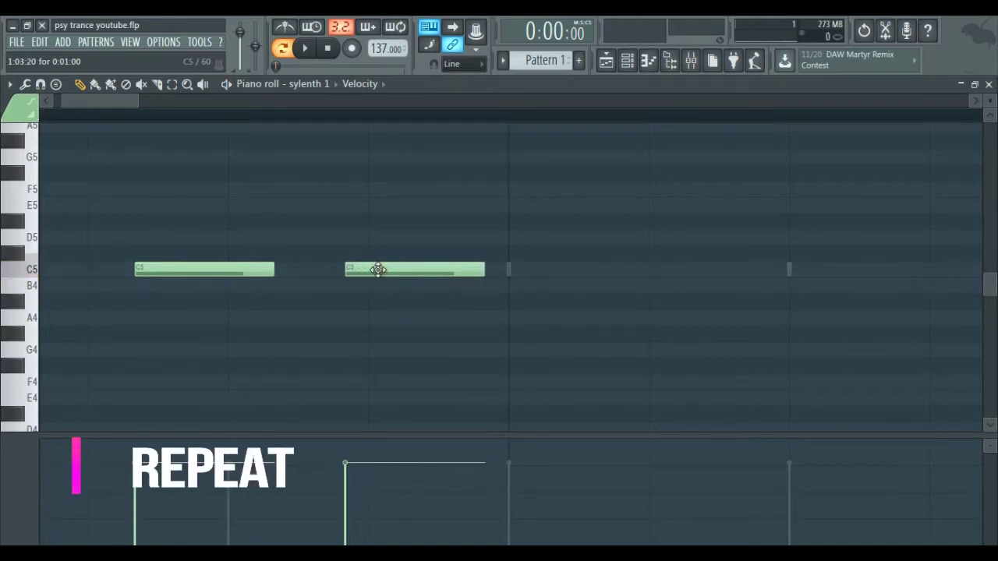
scroll(381, 274, down, 4)
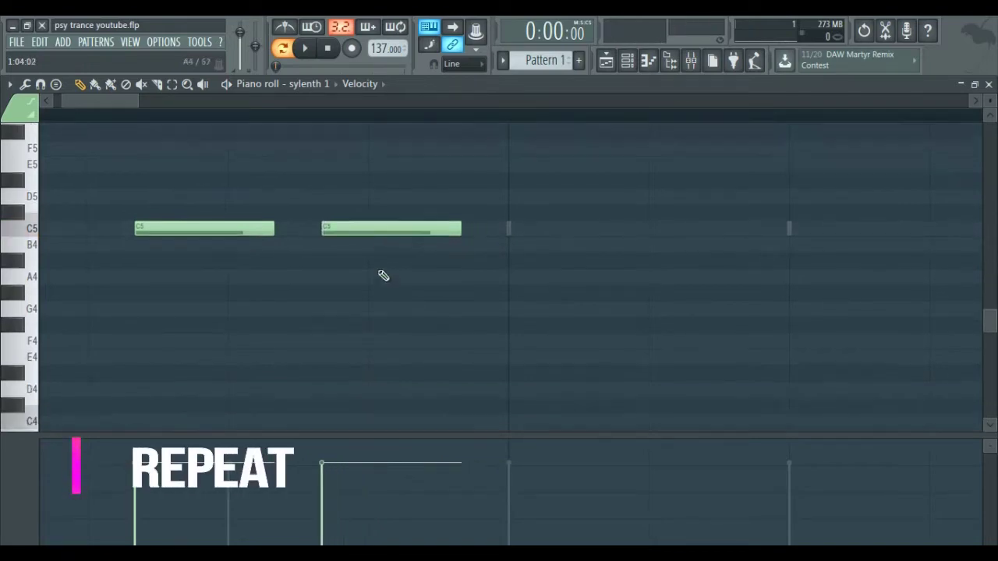
scroll(410, 259, down, 1)
scroll(401, 249, up, 3)
scroll(357, 187, down, 2)
- Repeat the pair of C5 notes on the remaining beats of bar 1 and play the pattern
drag(318, 167, 288, 171)
drag(447, 160, 416, 171)
key(space)
scroll(447, 245, down, 1)
- Duplicate all of bar 1's bass notes into bar 2, keep them on C5, and stop playback
ctrl+click(443, 243)
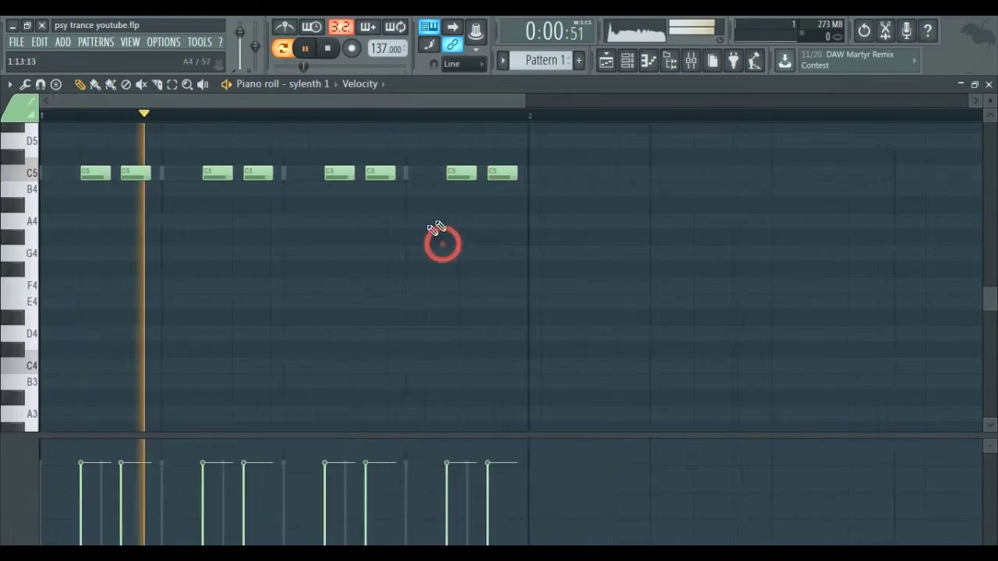
scroll(452, 234, down, 1)
scroll(457, 230, up, 3)
drag(463, 223, 442, 315)
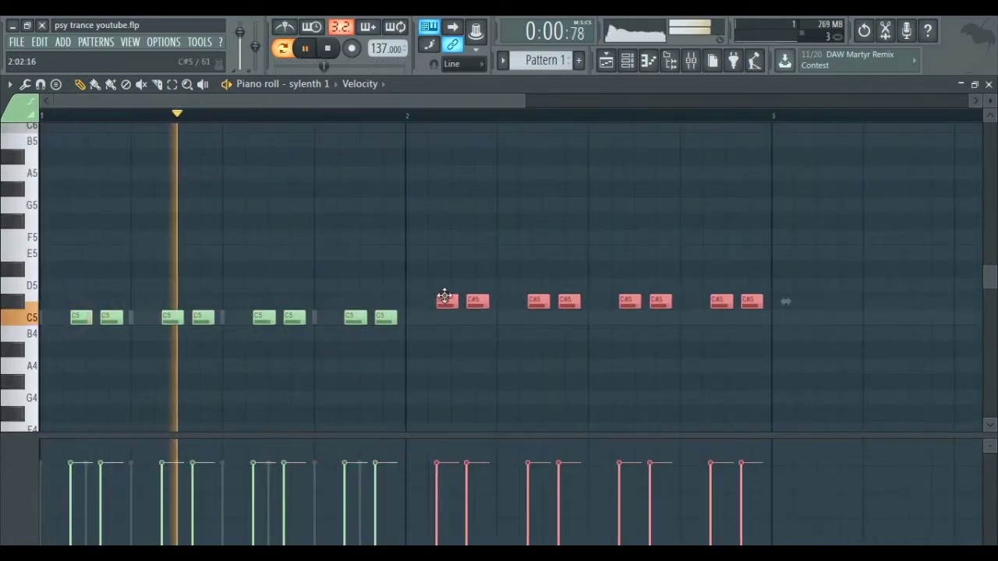
key(space)
ctrl+click(501, 370)
- Add another C5 note directly after the last one in bar 2 and shorten both so they end at bar 3
scroll(765, 328, up, 5)
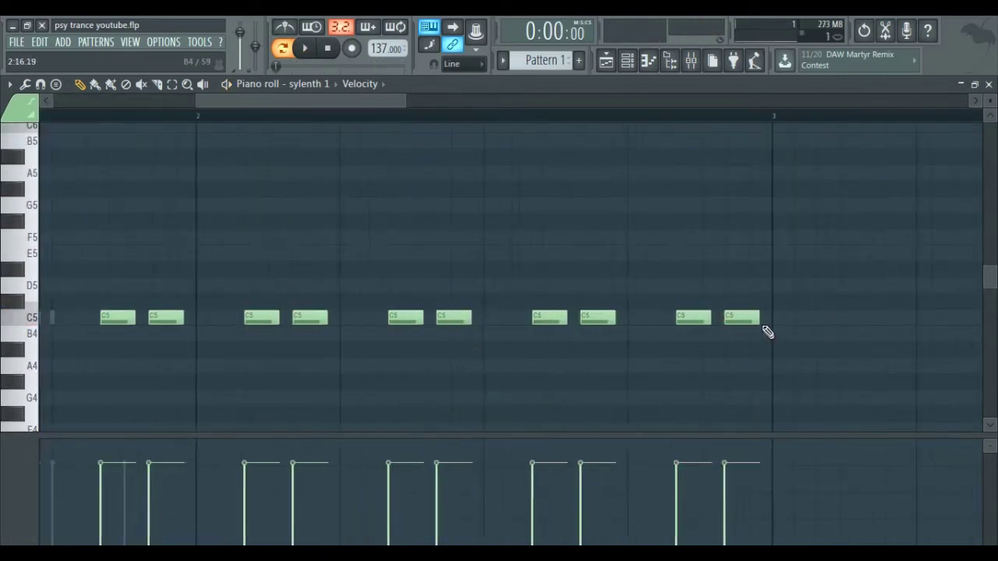
drag(761, 321, 710, 331)
scroll(780, 324, up, 1)
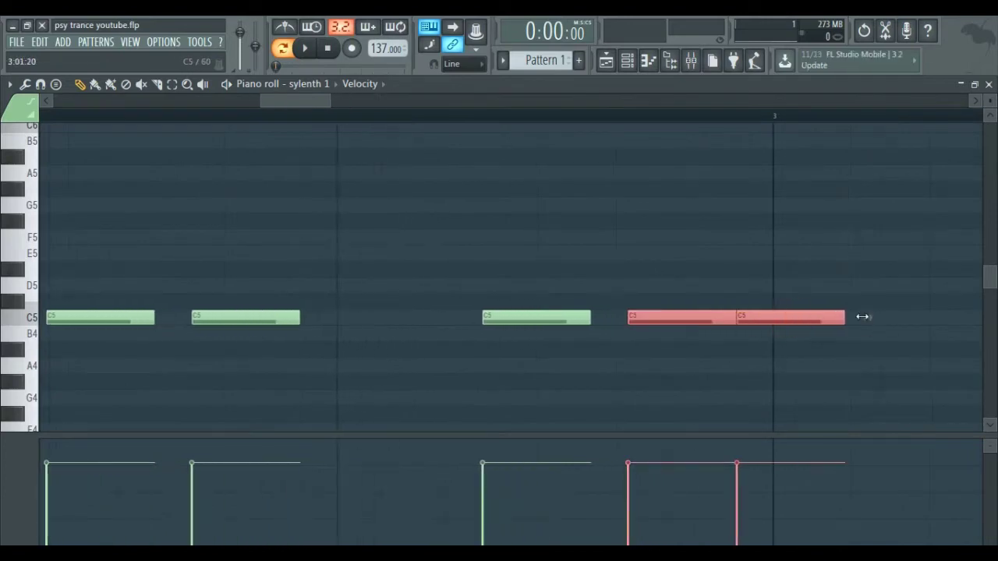
drag(871, 320, 808, 330)
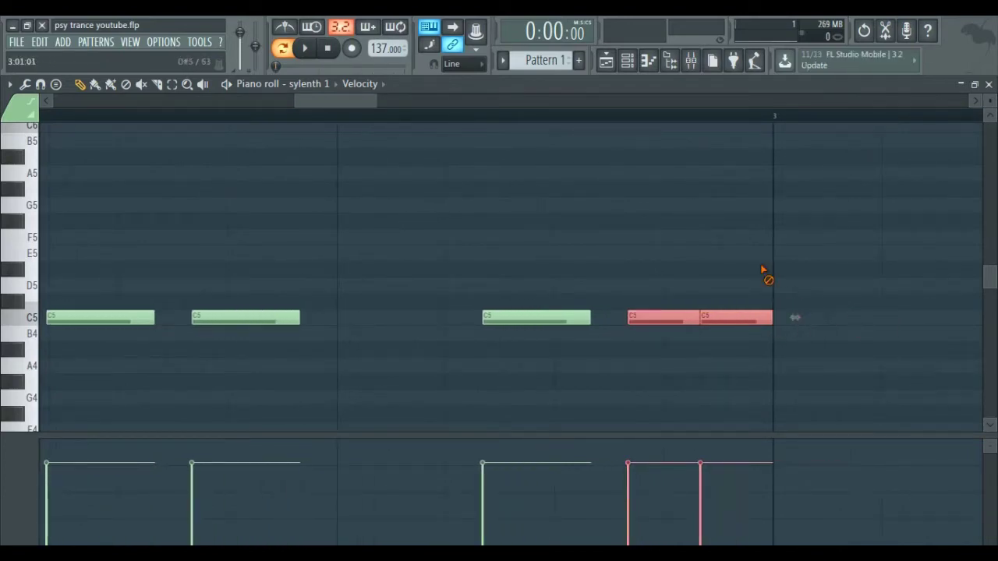
click(761, 266)
- Fill the grv kick and Grv Kick 22 channels every 4 steps, empty the attack hi hat steps, and audition the pattern
click(627, 60)
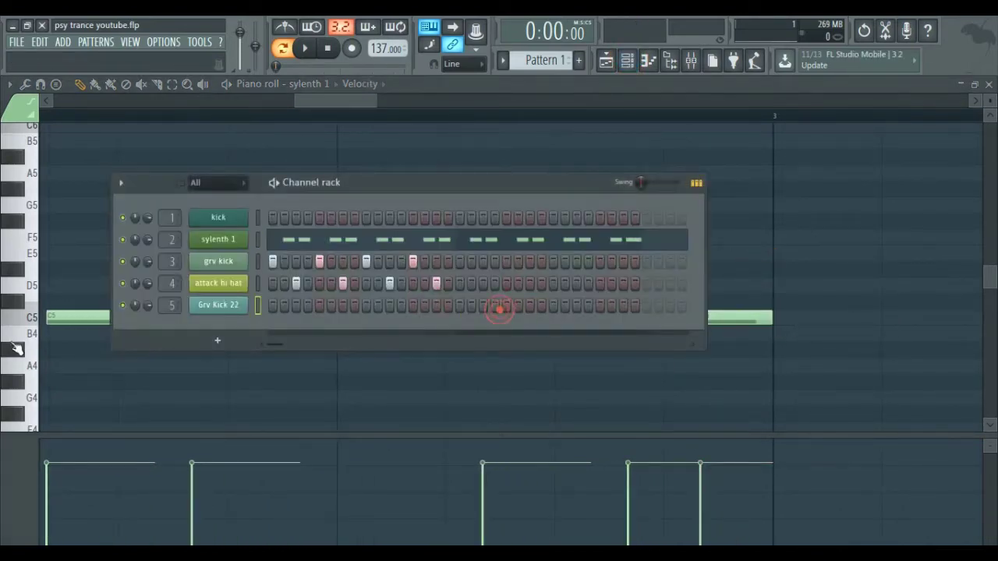
right_click(244, 266)
click(490, 326)
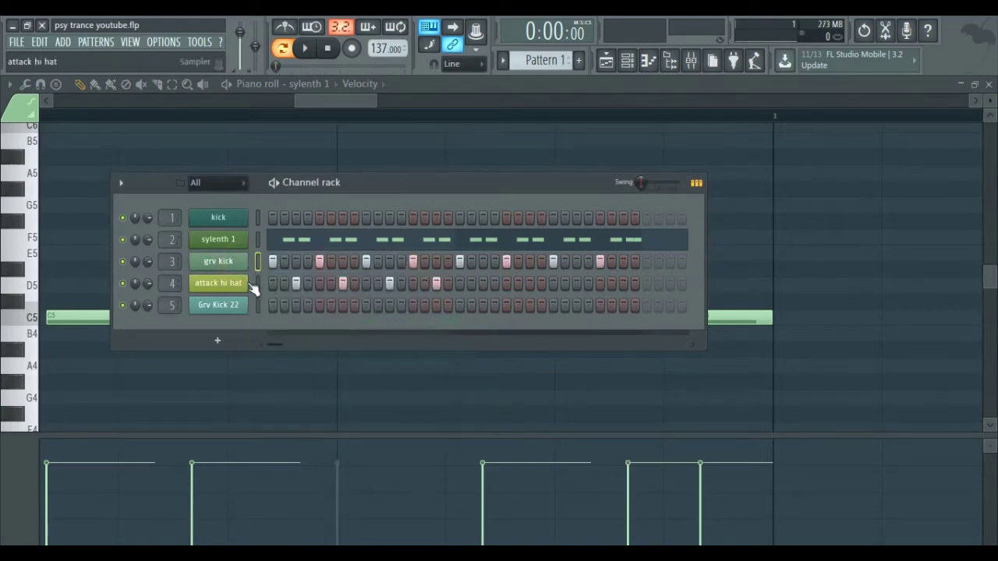
right_click(229, 313)
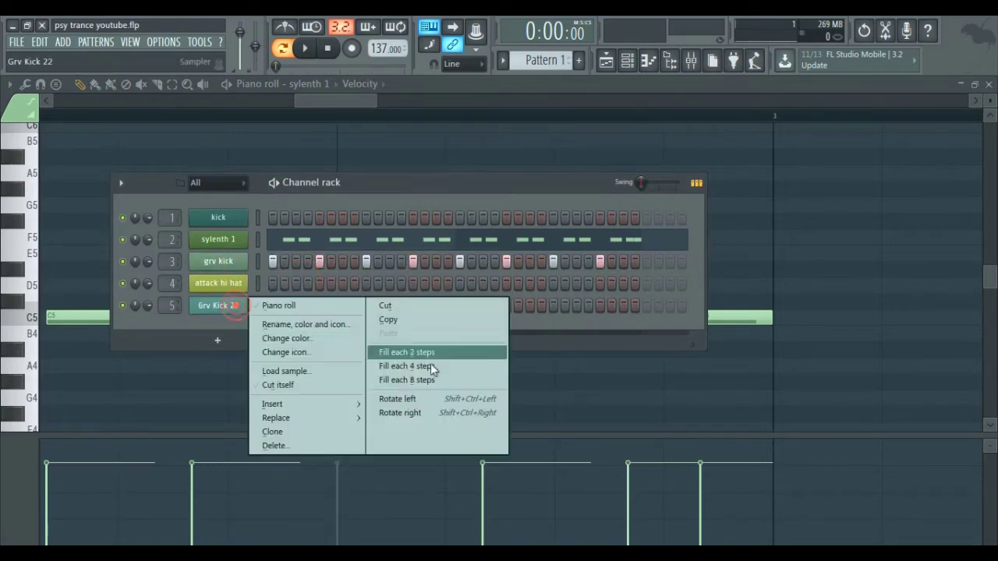
click(442, 369)
key(space)
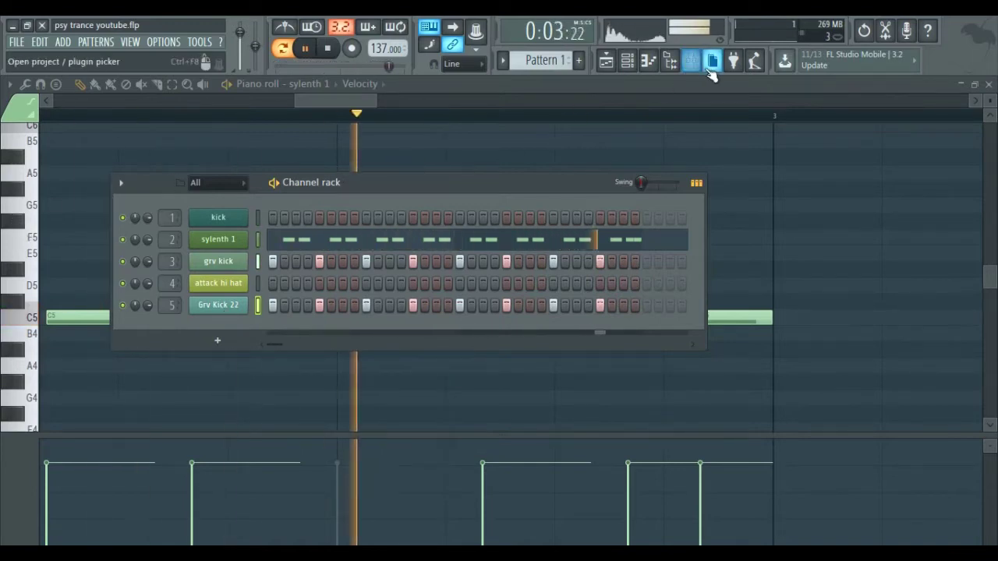
key(space)
- Load the MA NorthernLights Clap sample as a new channel with hits on steps 5, 13, 21 and 29, routed to mixer track 6
click(675, 63)
click(668, 178)
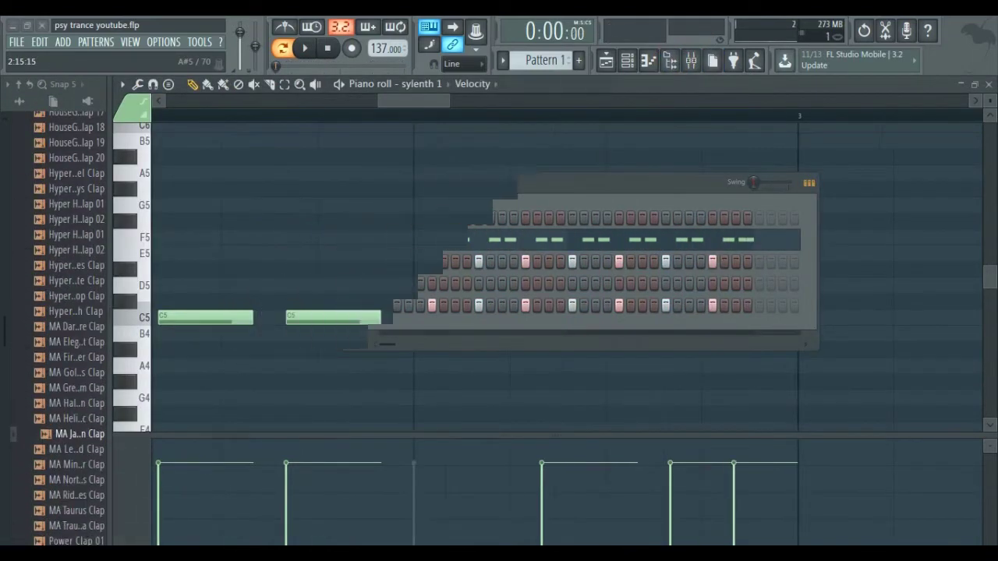
scroll(503, 259, down, 5)
scroll(505, 194, down, 3)
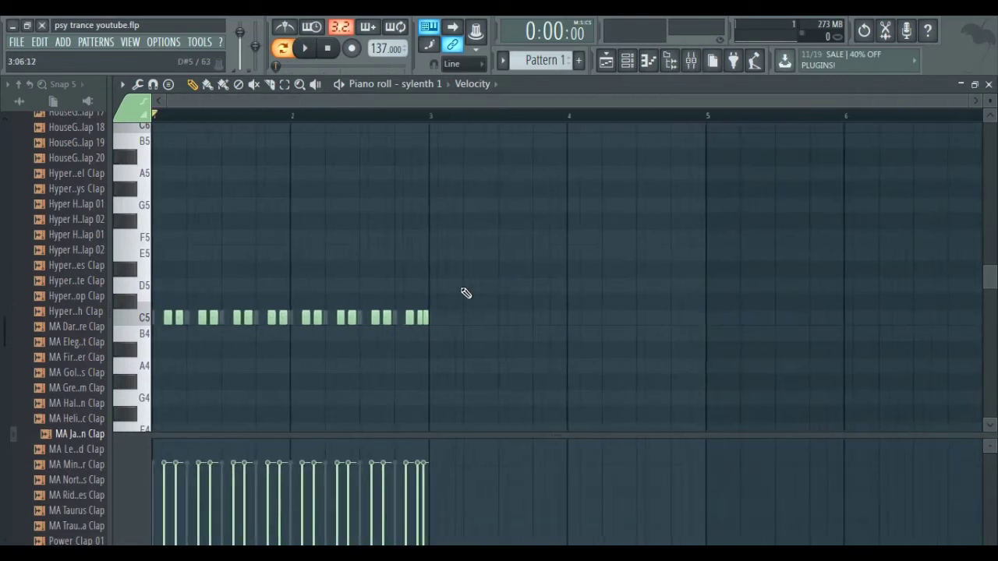
scroll(78, 421, down, 4)
click(58, 297)
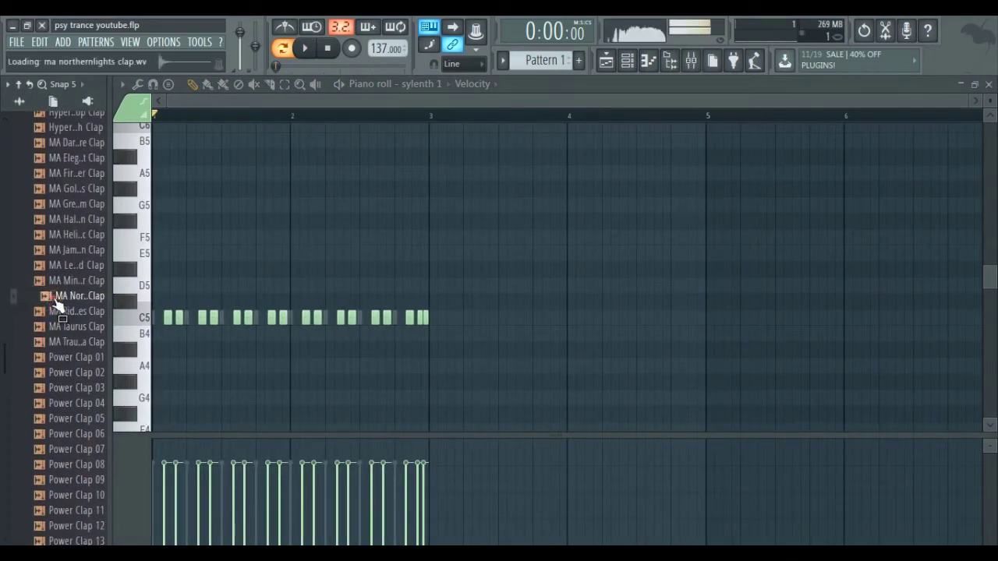
drag(582, 91, 337, 327)
key(space)
scroll(35, 393, up, 4)
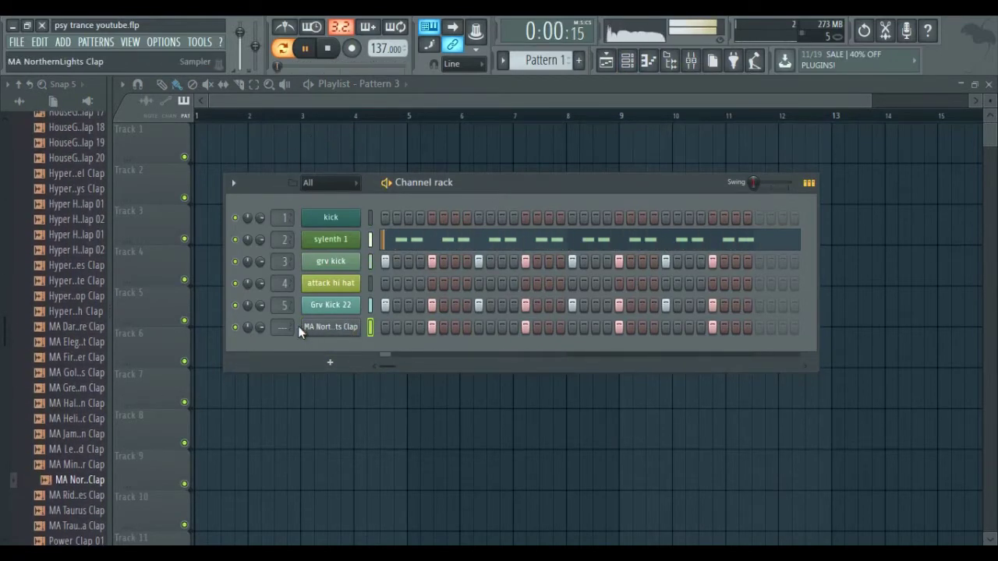
click(689, 64)
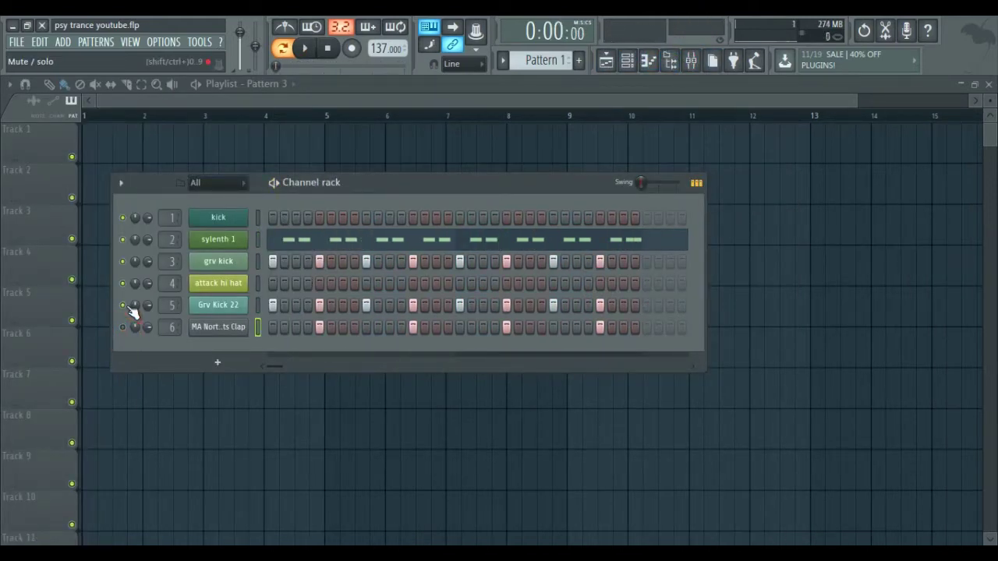
- Mute every channel except kick and sylenth 1, and place a kick note on A5 at step 13 of bar 1
click(124, 284)
right_click(258, 218)
click(304, 214)
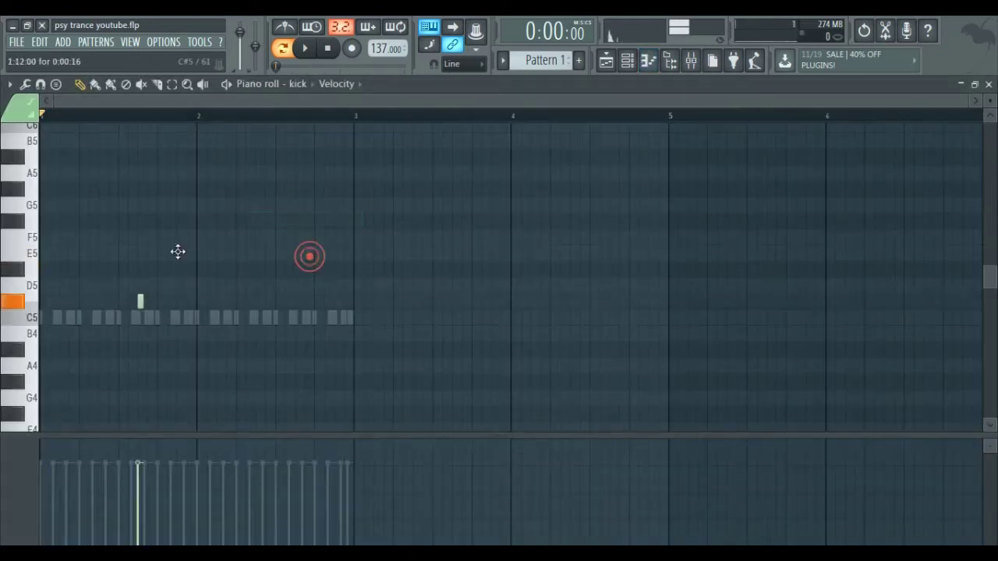
drag(178, 251, 163, 216)
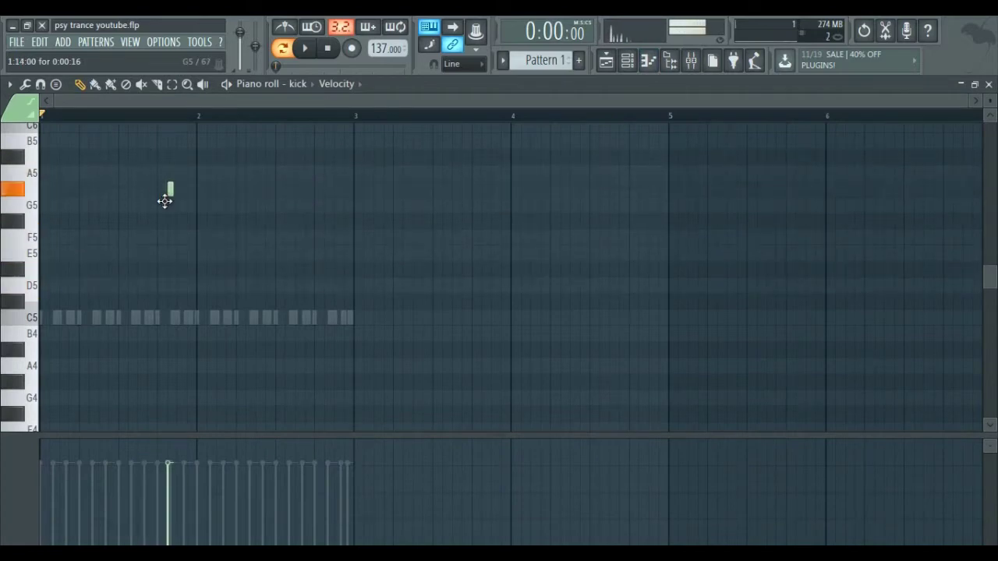
- Review the kick channel's volume envelope and sample settings, and play the pattern back
click(627, 60)
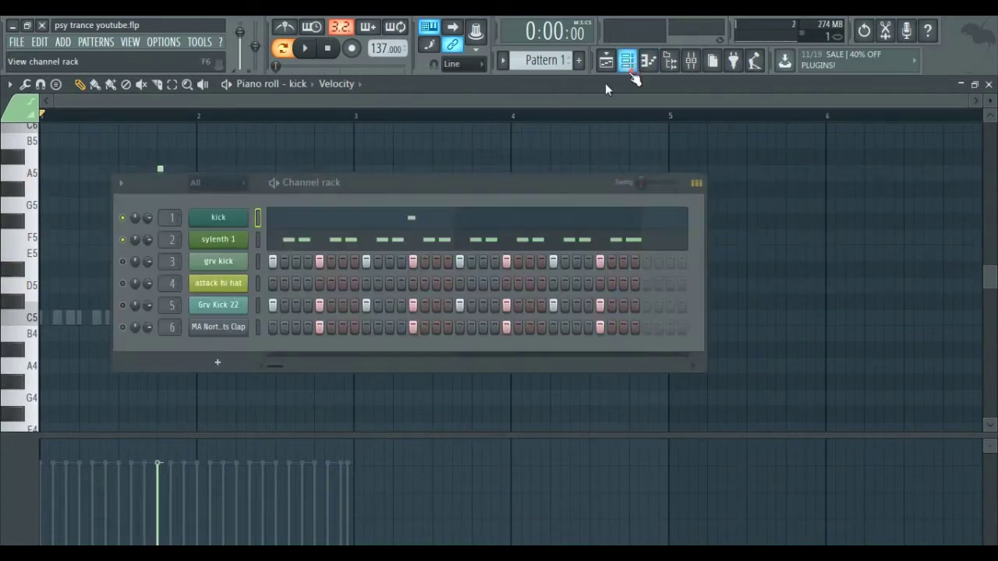
click(239, 219)
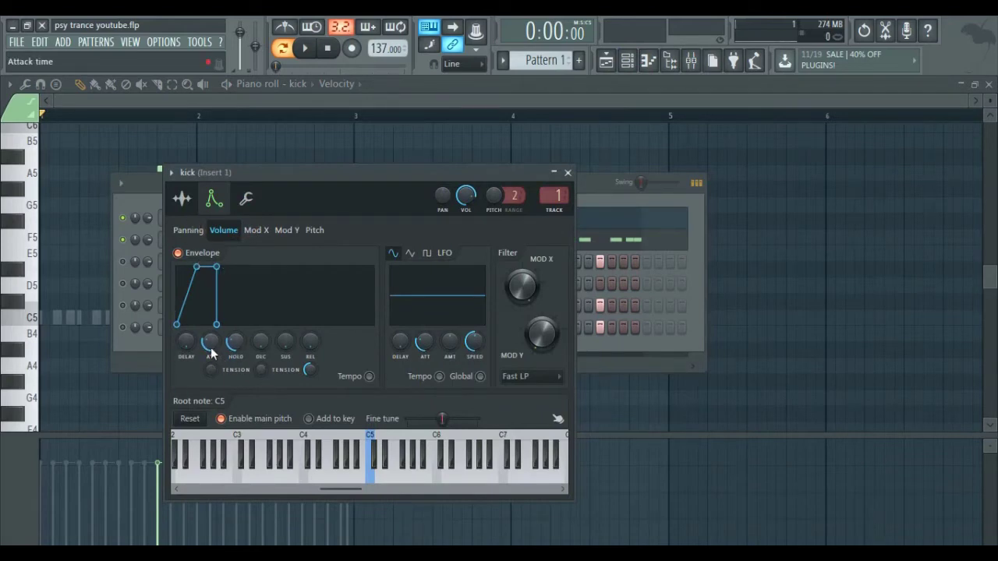
click(186, 212)
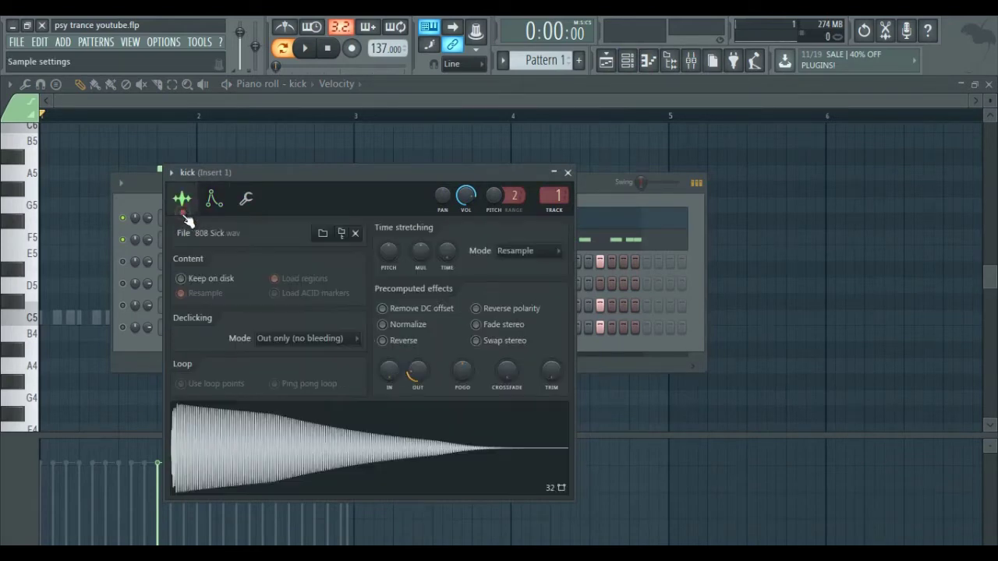
click(569, 172)
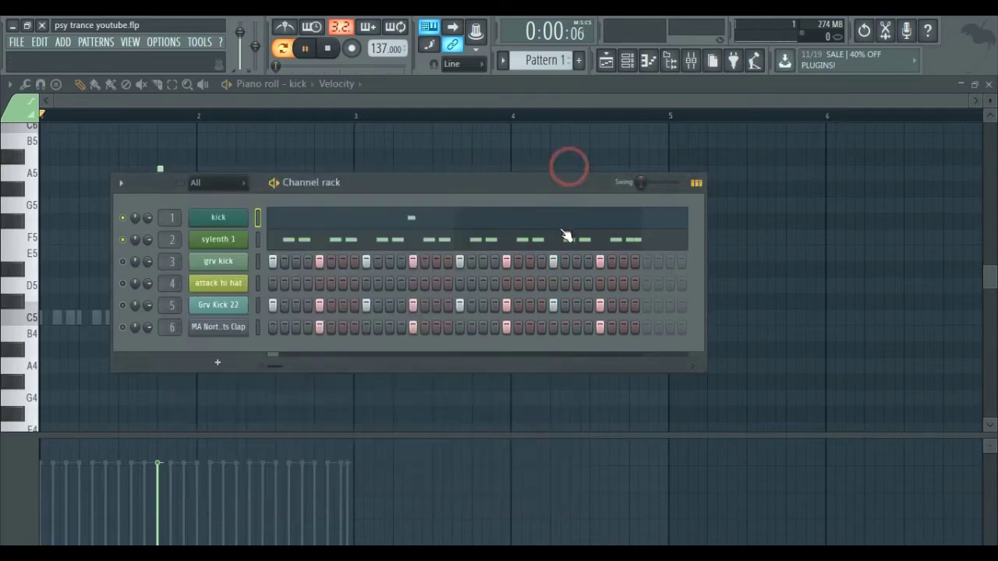
key(space)
key(space)
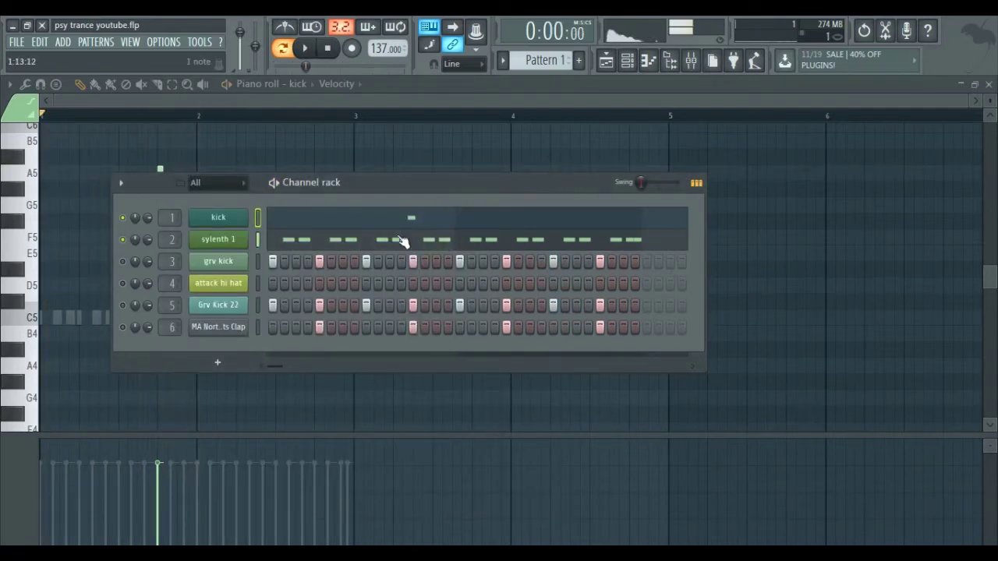
- Delete the two C5 bass notes on the fourth beat of bar 1 in sylenth 1
click(388, 240)
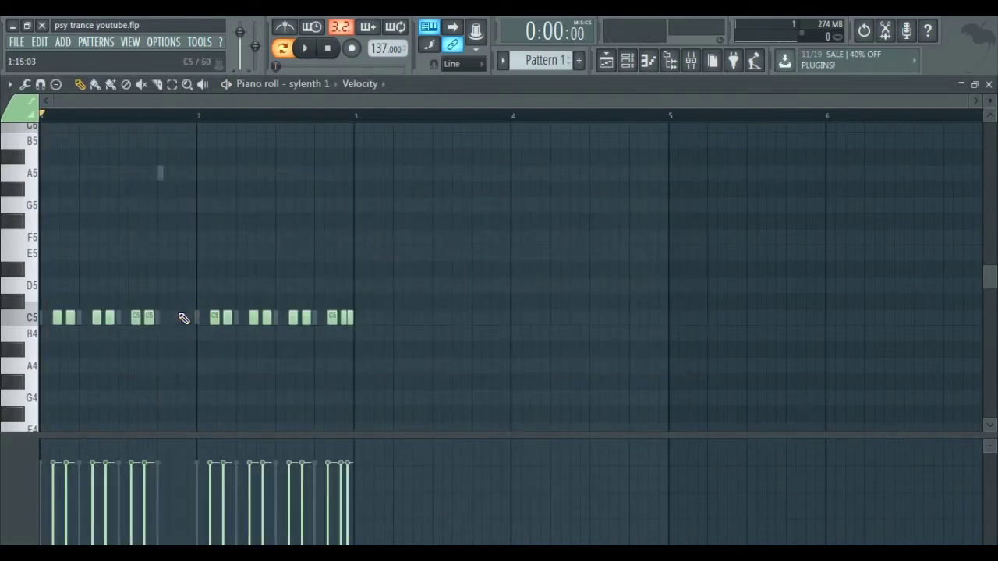
scroll(319, 87, up, 1)
scroll(179, 175, up, 4)
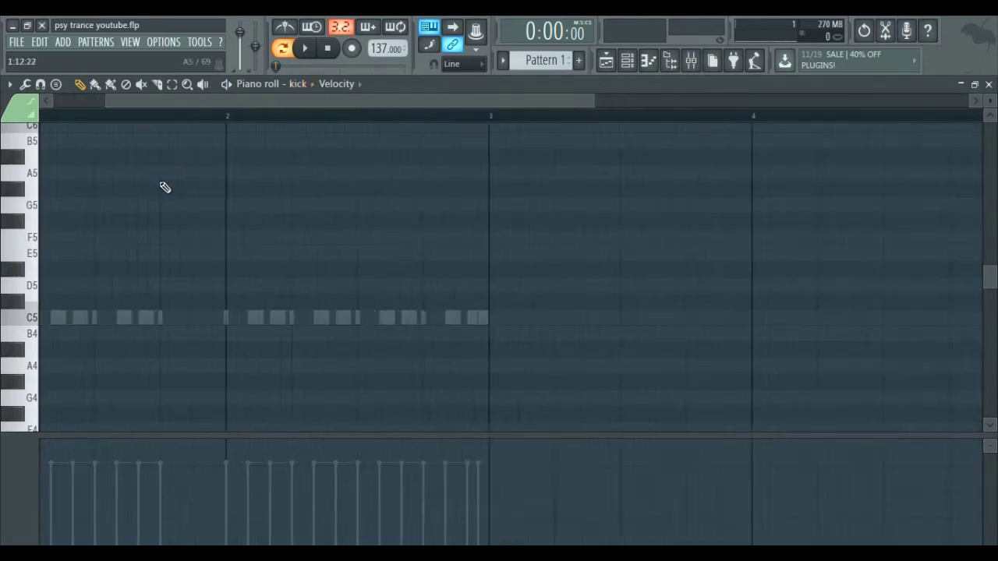
- Redraw the kick note on A5 at step 13 of bar 1 and lengthen it to four steps, ending at bar 2
drag(167, 181, 168, 151)
drag(177, 115, 178, 179)
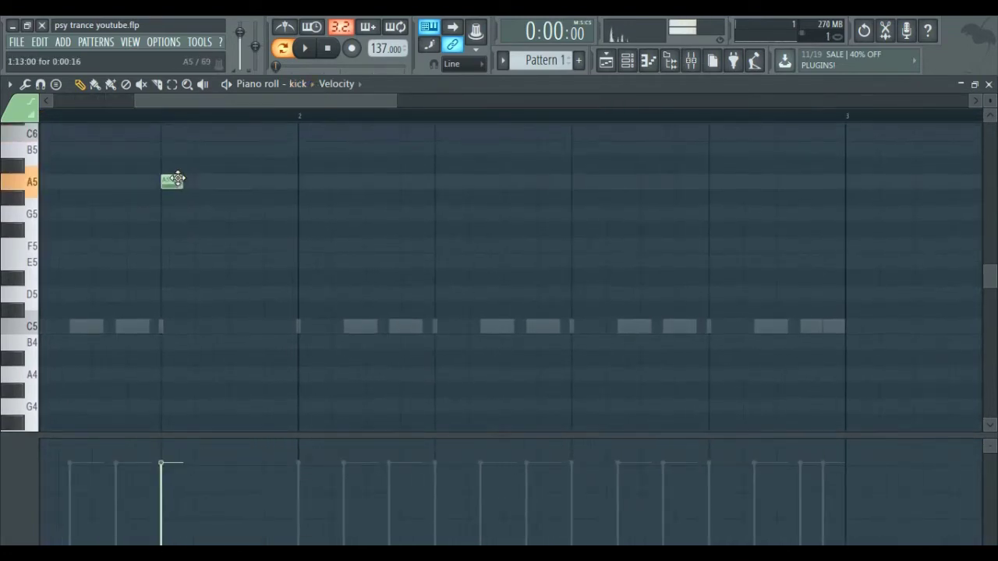
drag(302, 171, 287, 179)
scroll(287, 180, up, 5)
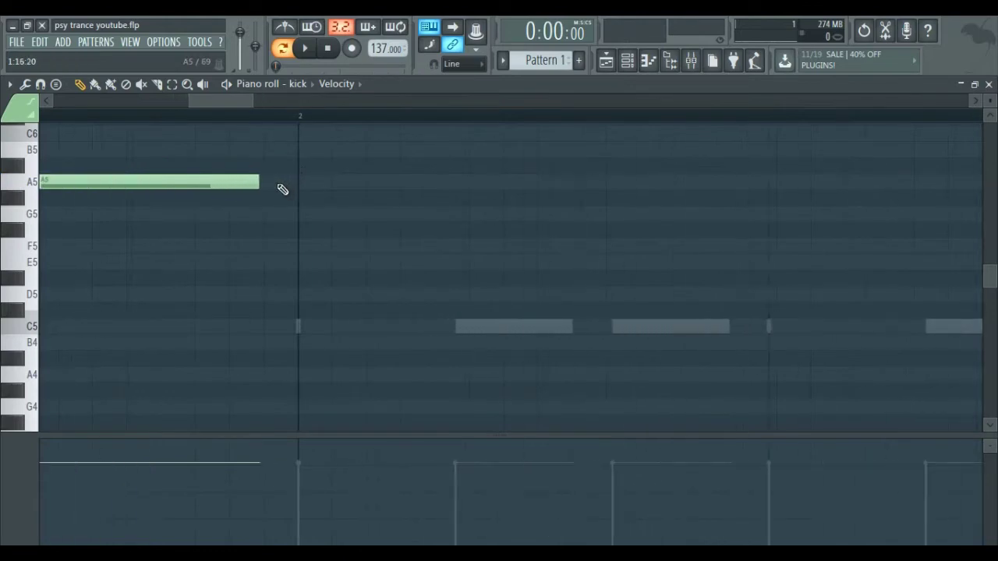
click(256, 182)
right_click(281, 183)
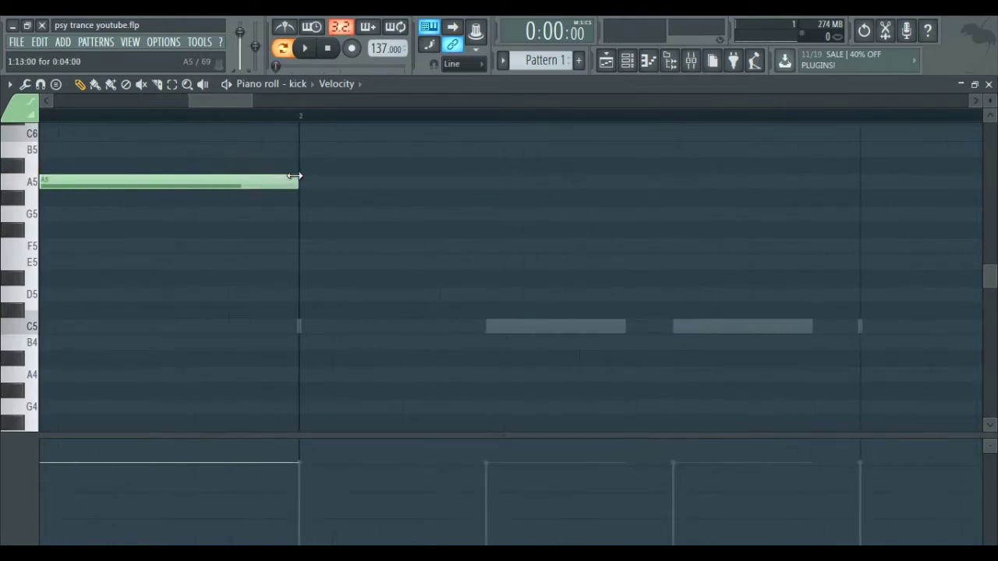
- Add a four-step B5 note above the A5 kick note and make it a slide note
scroll(308, 180, down, 7)
mouse_move(234, 180)
mouse_down()
mouse_move(223, 127)
mouse_move(242, 135)
mouse_move(224, 180)
mouse_up()
double_click(285, 181)
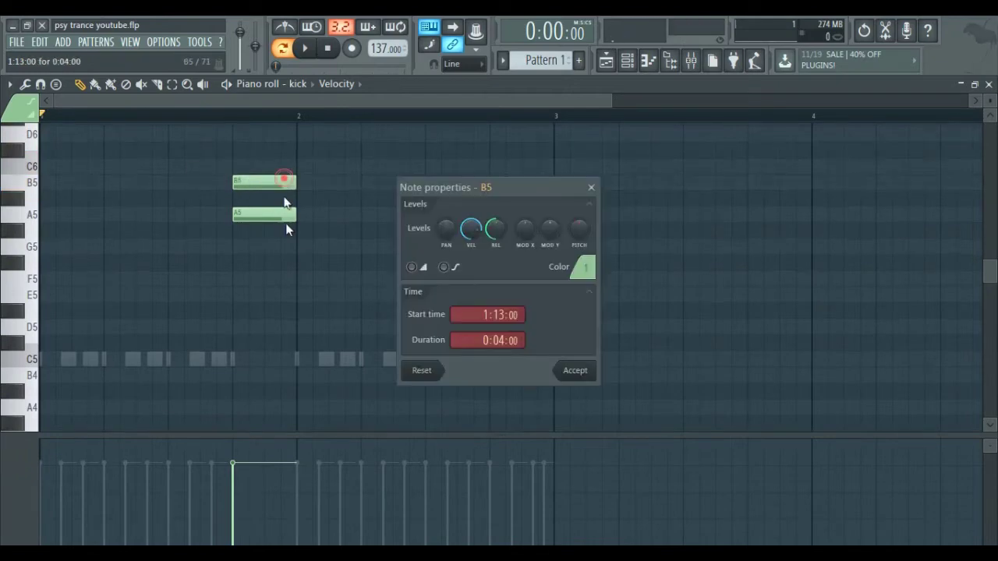
click(591, 376)
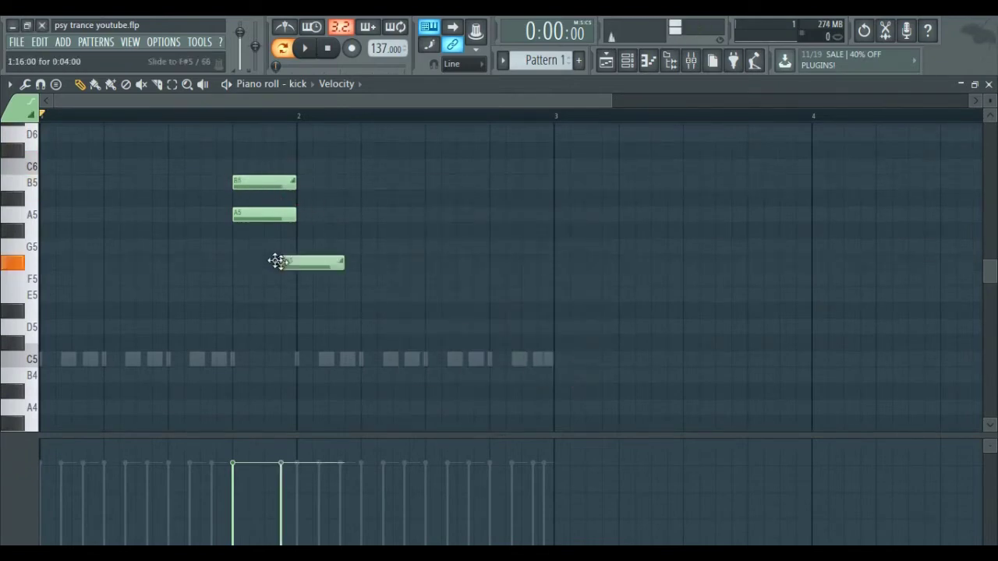
- Place a slide note on G5 at step 15 of bar 1, shorten it to end at bar 2, and audition the pattern
drag(278, 261, 252, 237)
key(space)
drag(328, 248, 296, 244)
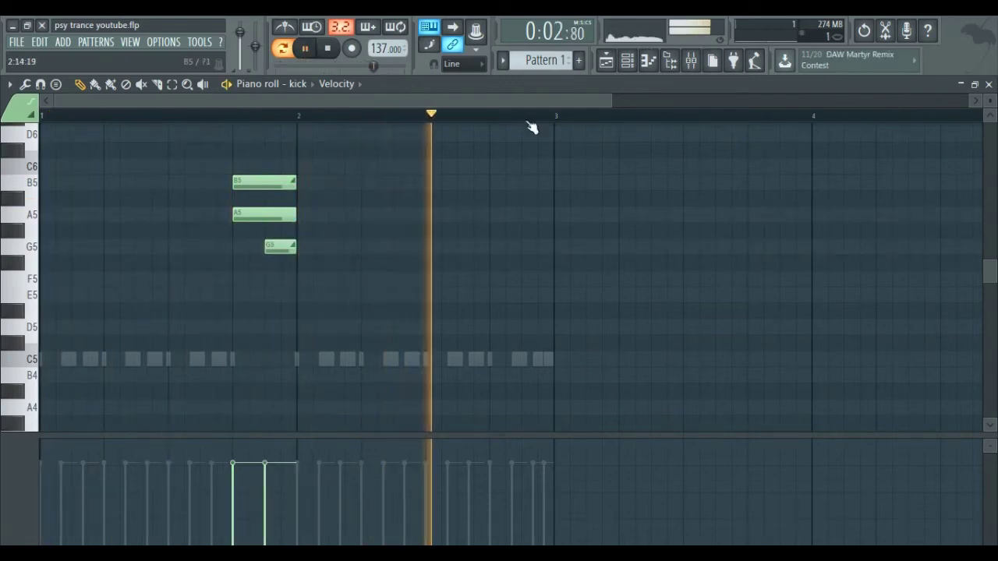
key(space)
- Halve the last C5 note of bar 2 in sylenth 1, add a matching note right after it, and play the pattern
click(623, 61)
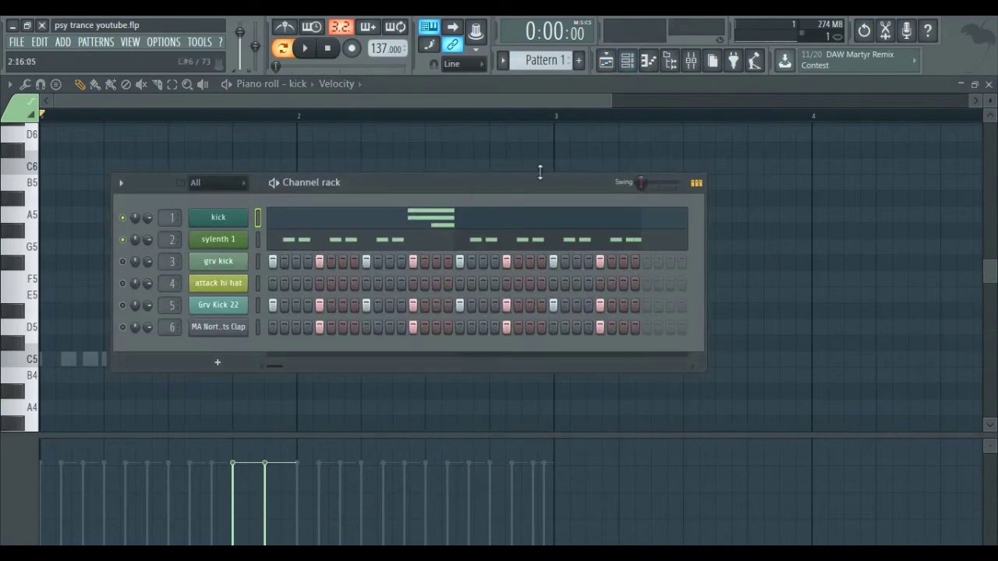
click(535, 239)
scroll(548, 356, up, 5)
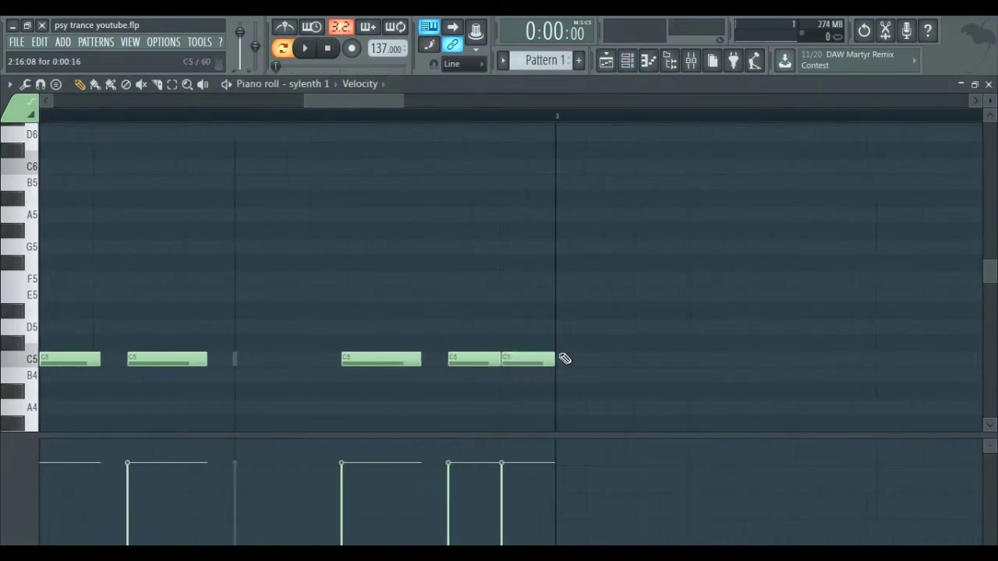
scroll(556, 355, up, 3)
click(552, 359)
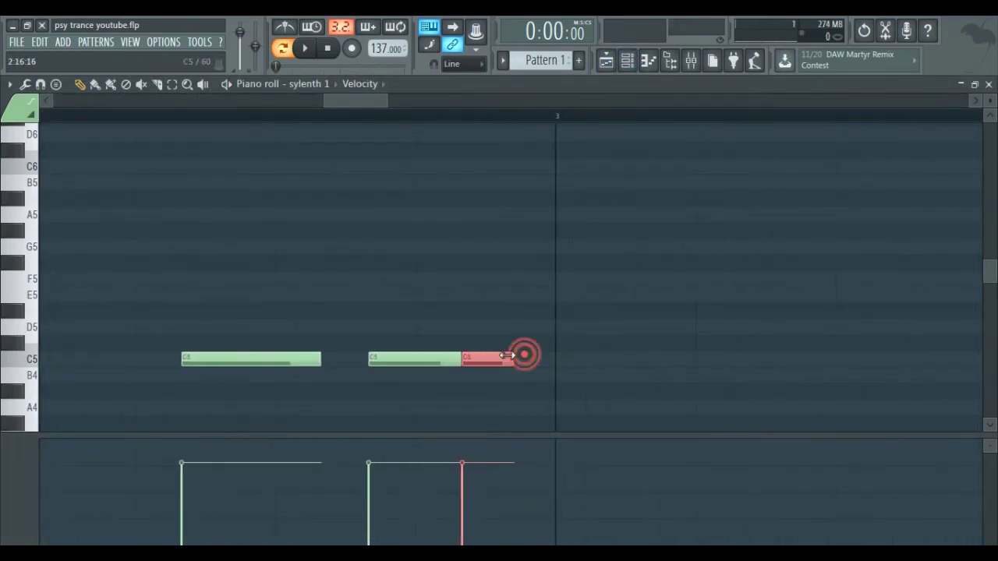
key(space)
scroll(563, 310, down, 7)
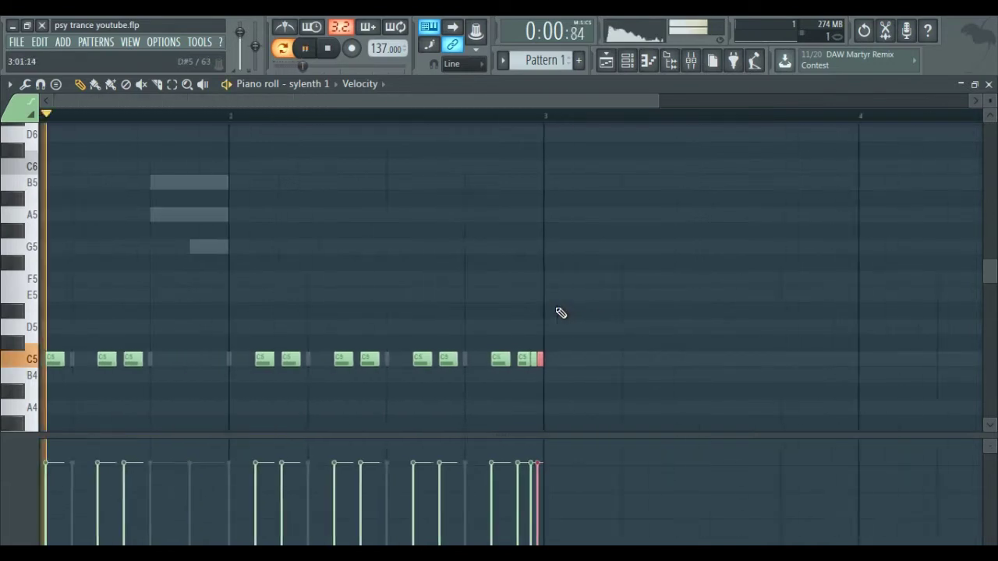
- Duplicate the two-bar sylenth 1 bassline into bars 3 and 4 and play the pattern
ctrl+click(538, 365)
scroll(479, 379, up, 4)
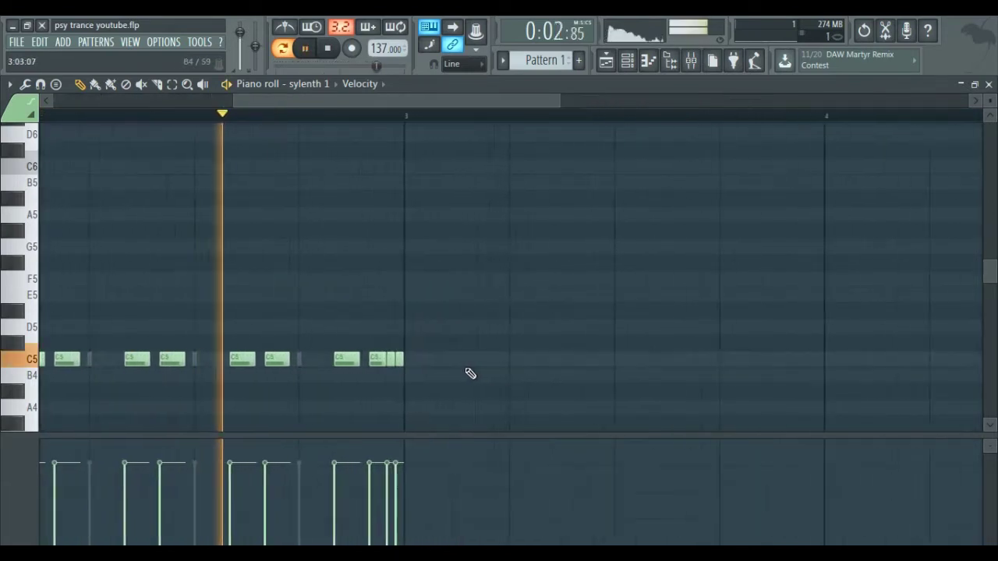
scroll(469, 362, down, 3)
scroll(468, 350, down, 2)
drag(446, 321, 368, 356)
scroll(351, 340, down, 2)
click(348, 333)
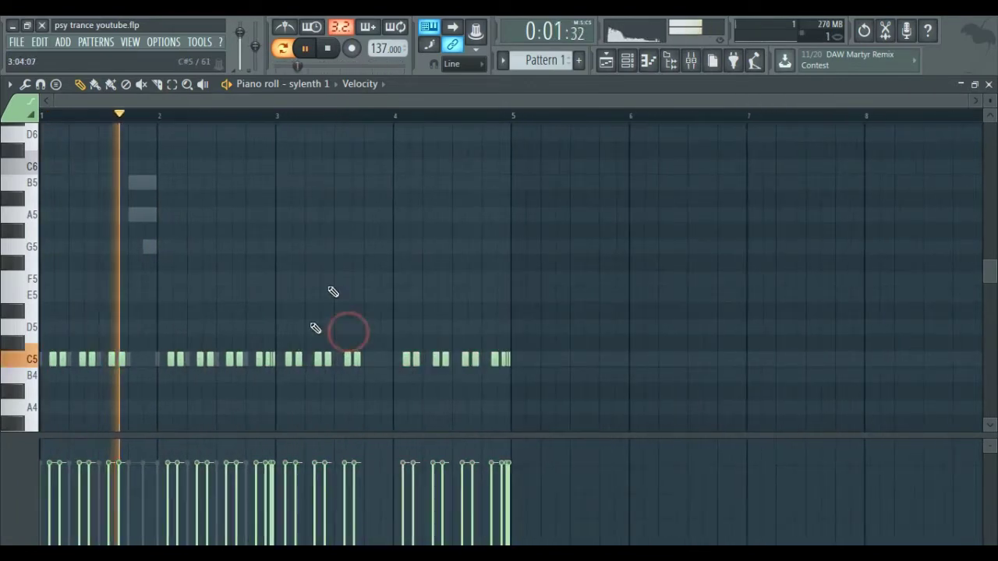
- Copy the three-note kick fill from the end of bar 1 to step 13 of bar 3
click(627, 62)
click(422, 221)
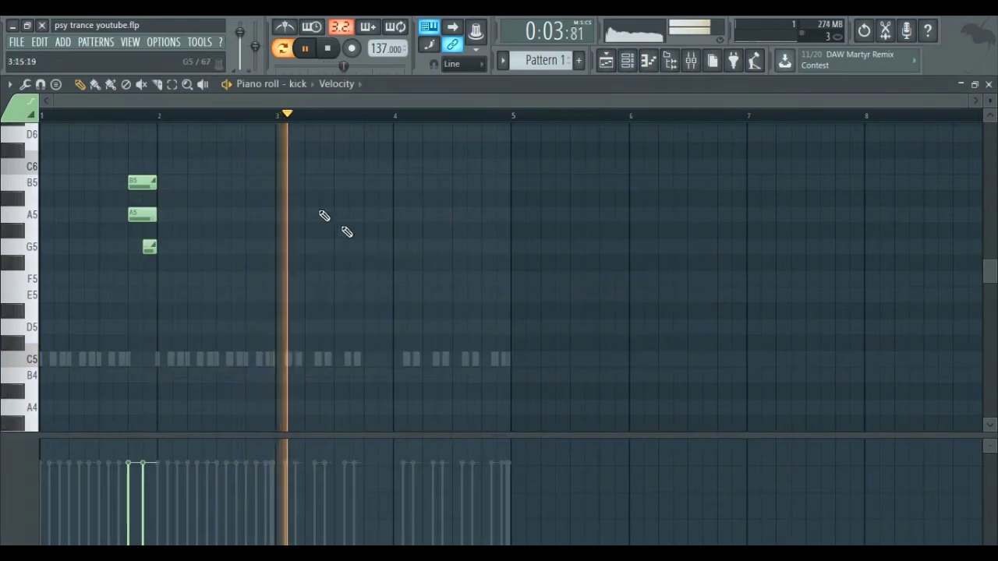
key(space)
drag(236, 168, 130, 247)
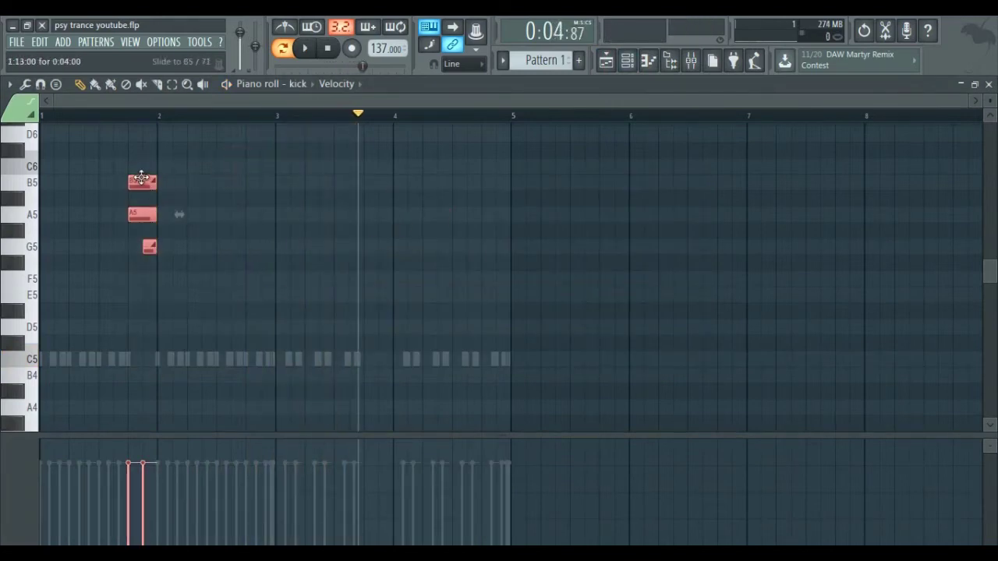
drag(141, 178, 378, 185)
click(379, 161)
- Try the short slide note of bar 3's kick fill on C6 and play the pattern
scroll(380, 205, up, 3)
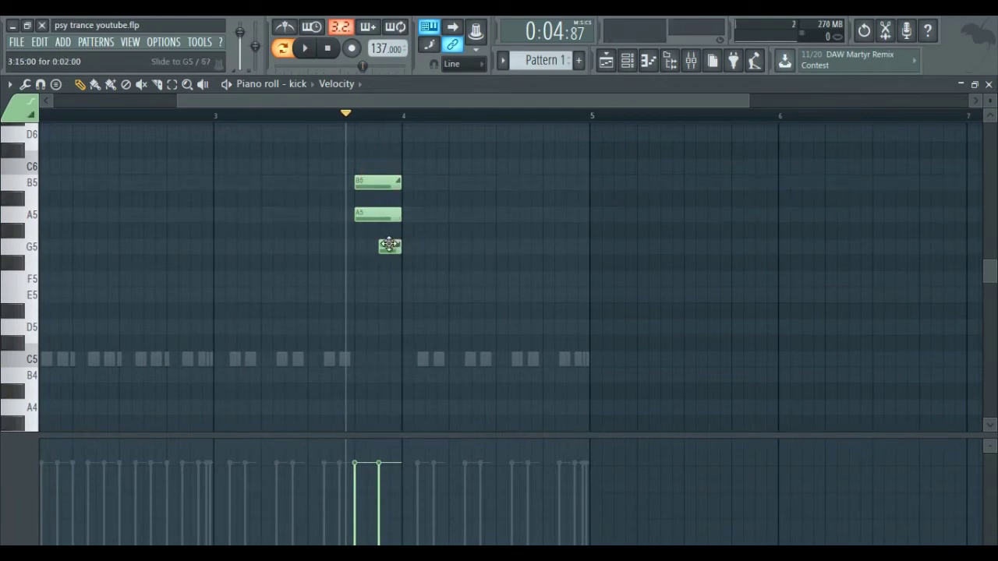
key(space)
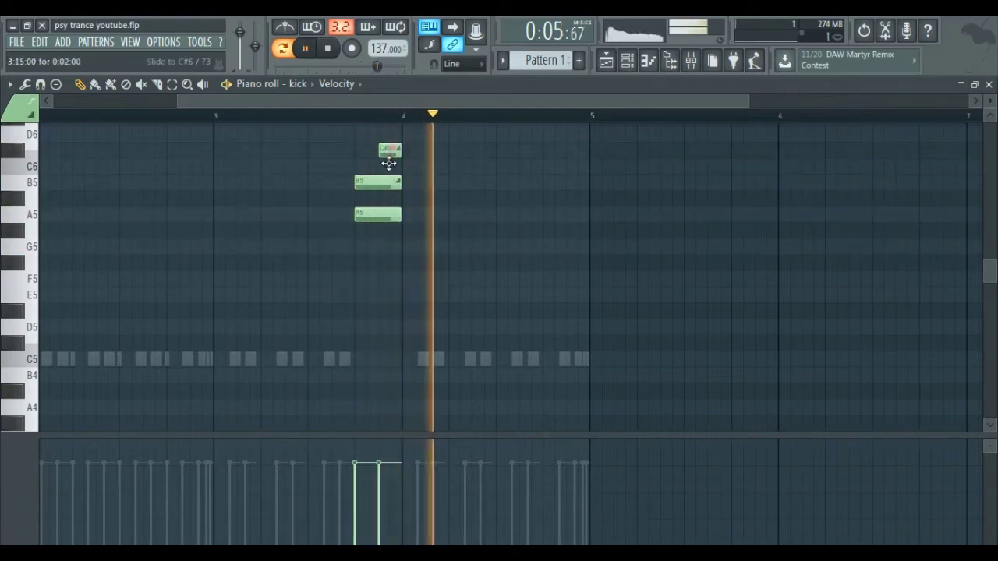
key(space)
drag(389, 157, 389, 168)
scroll(370, 154, down, 3)
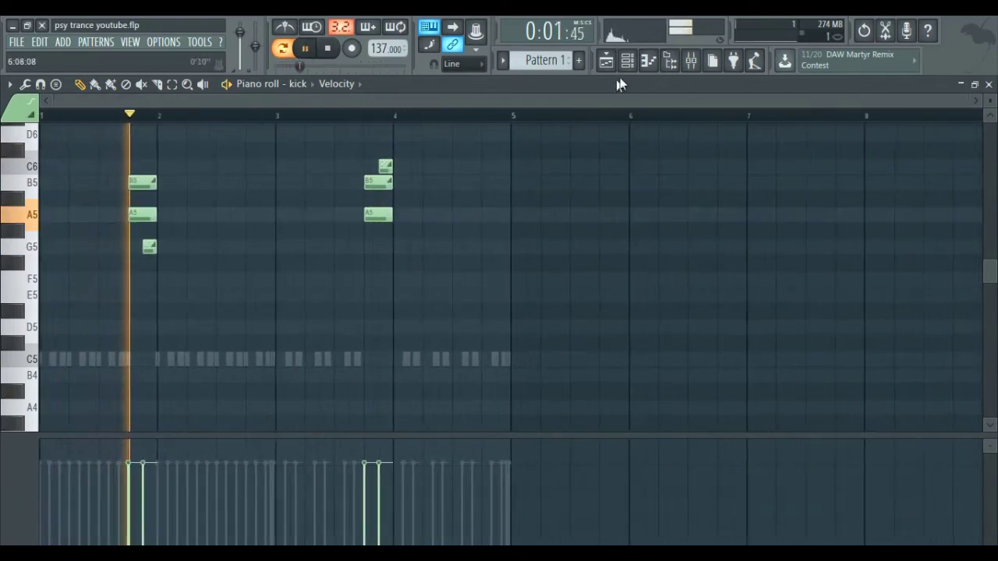
click(627, 60)
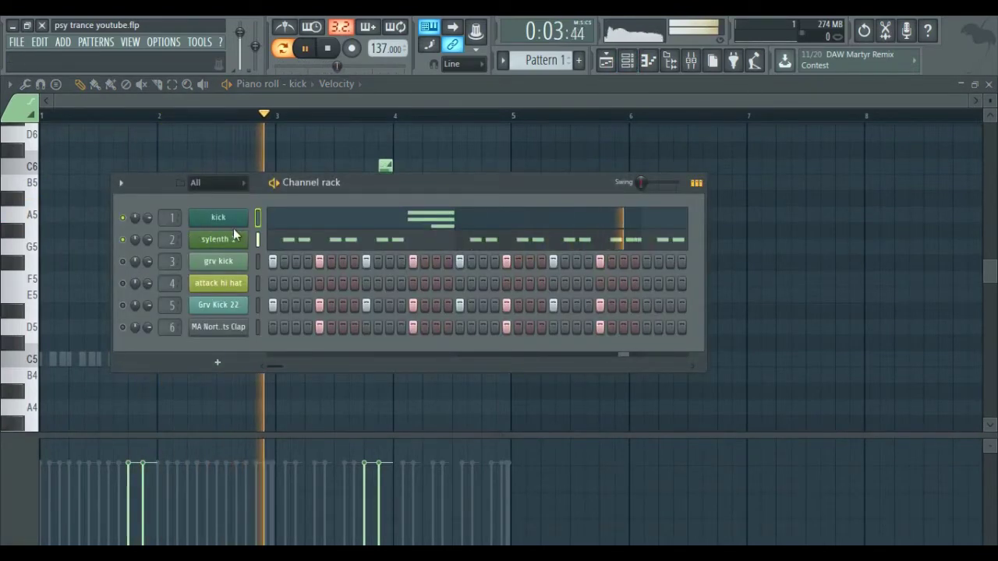
click(484, 144)
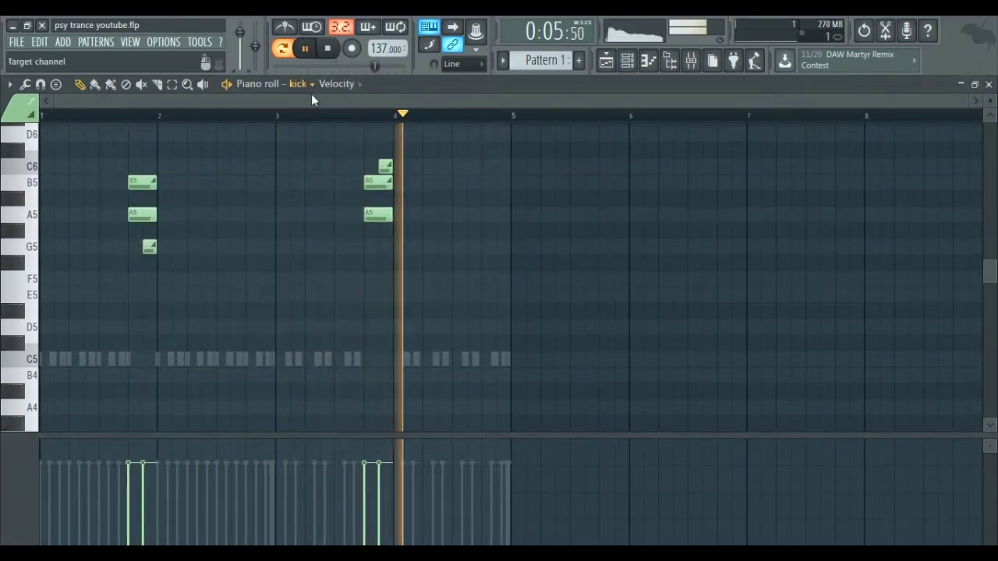
- Move the short slide note of bar 3's kick fill to A#5 and audition the pattern
key(space)
right_click(381, 166)
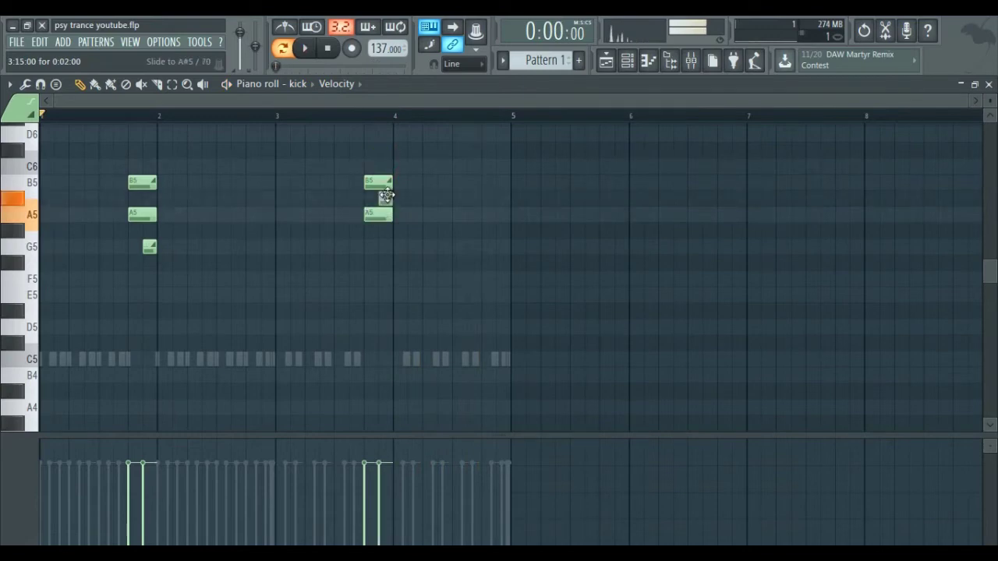
key(space)
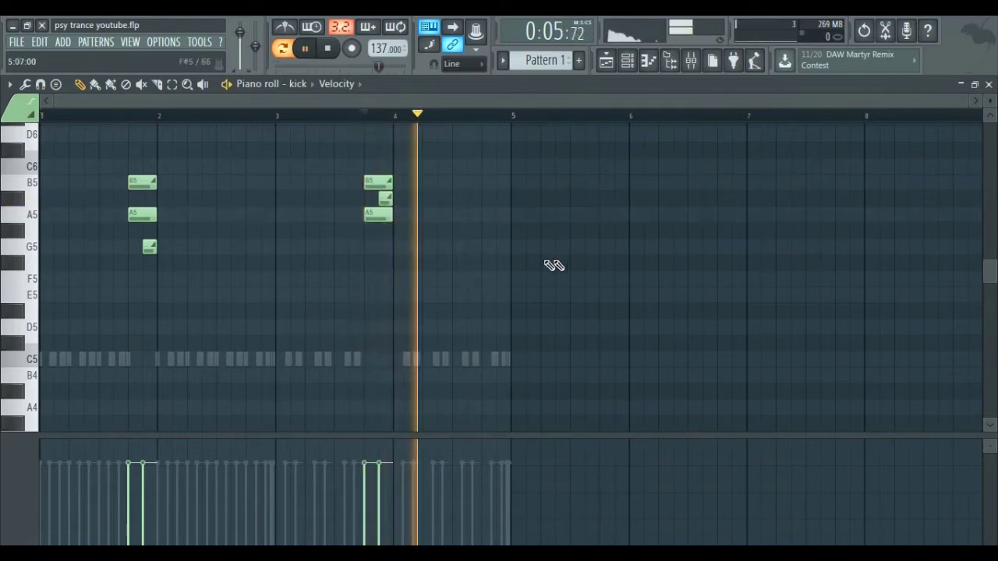
key(space)
- Add a D5 slide note at the end of bar 4 in sylenth 1 and remove the halved C5 notes ending bars 2 and 4
scroll(303, 84, down, 1)
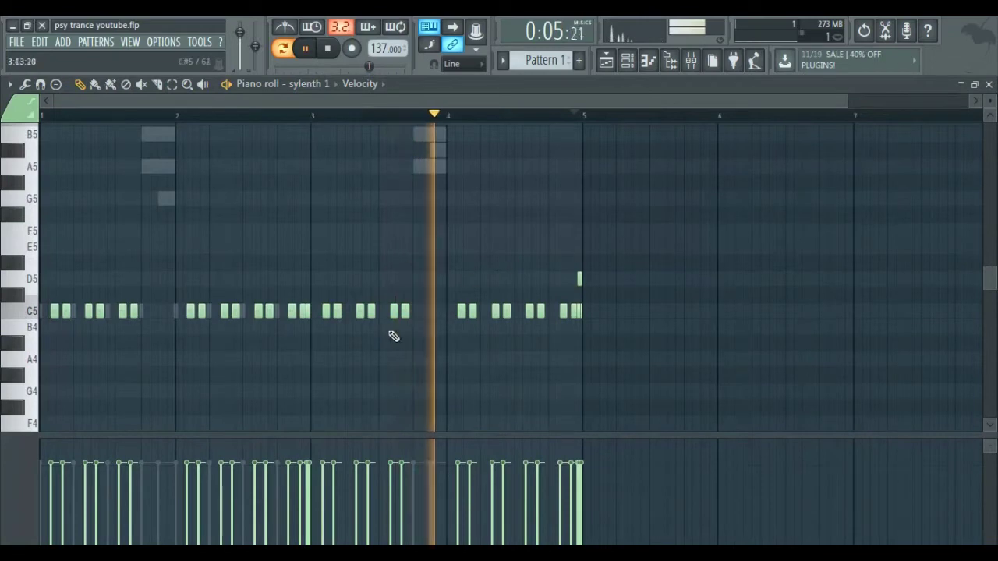
key(space)
scroll(239, 312, up, 6)
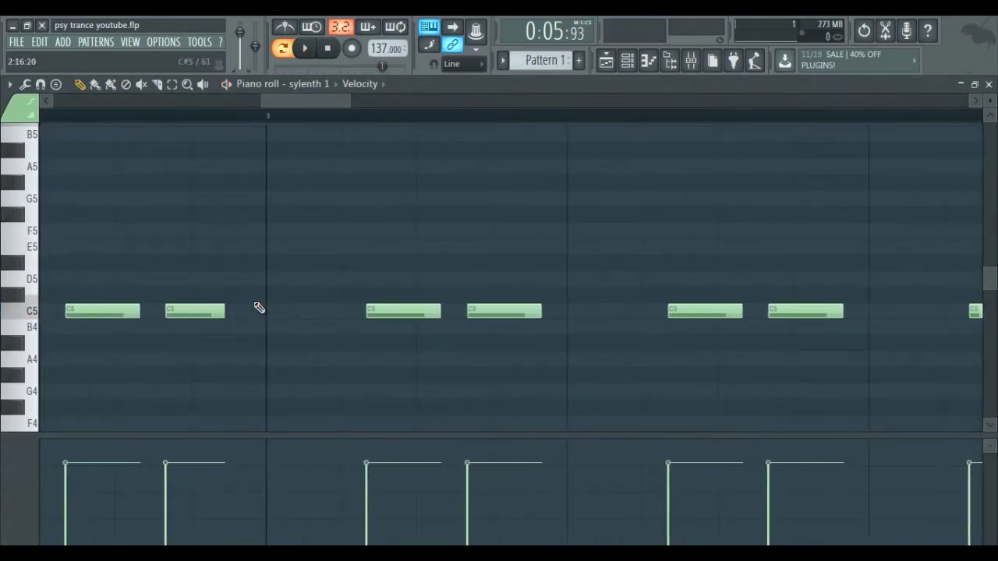
scroll(259, 308, down, 6)
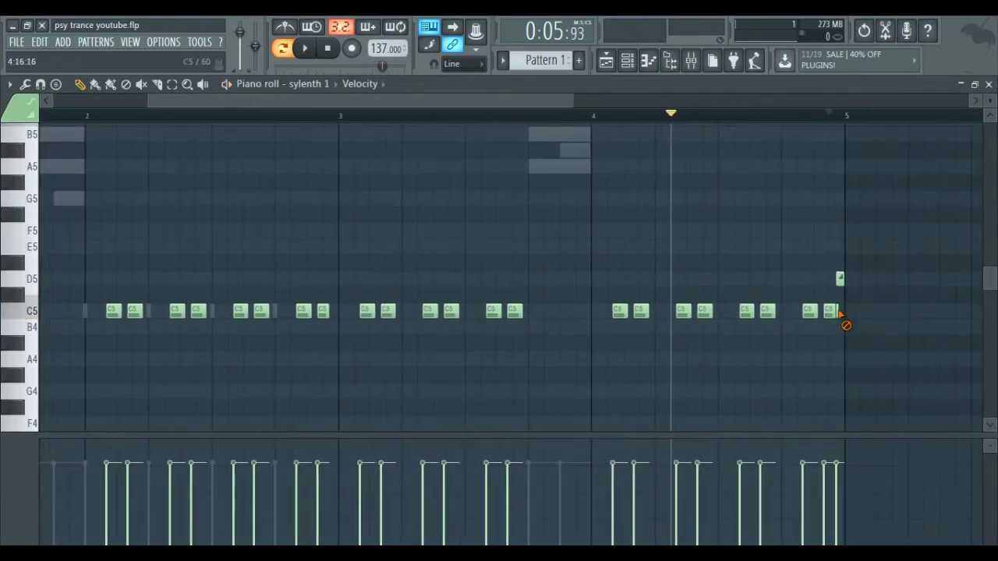
- Move the D5 slide note directly above bar 4's last C5 note in sylenth 1 and audition the pattern
scroll(851, 297, up, 6)
drag(819, 281, 775, 278)
scroll(733, 279, up, 1)
key(space)
scroll(597, 189, down, 6)
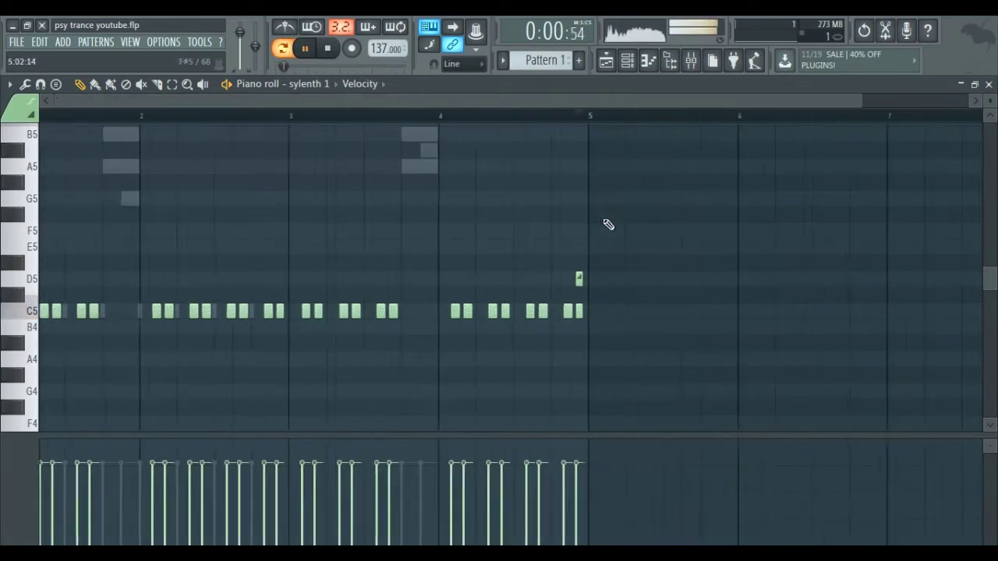
scroll(614, 214, down, 2)
scroll(455, 161, down, 2)
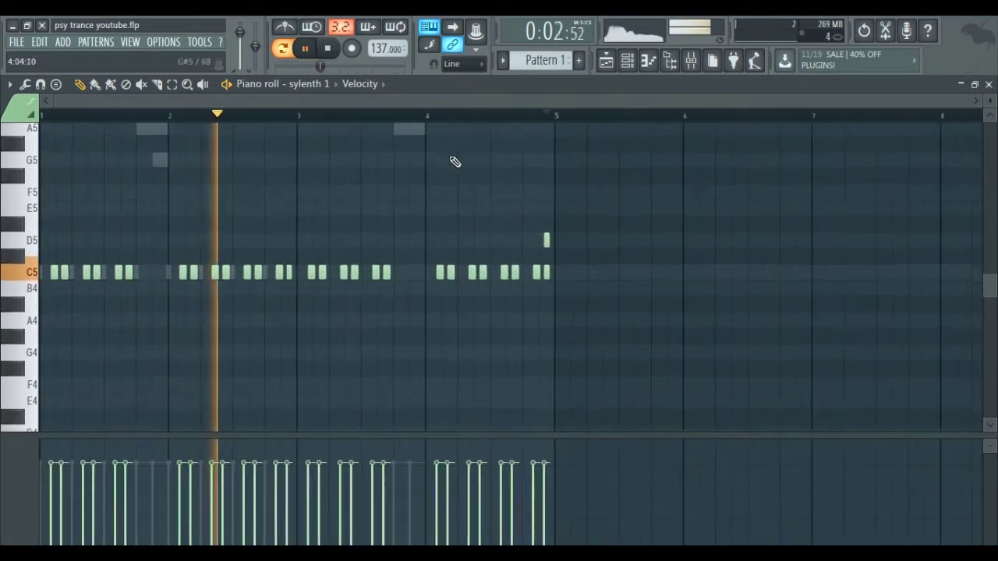
scroll(510, 187, down, 1)
scroll(510, 193, up, 2)
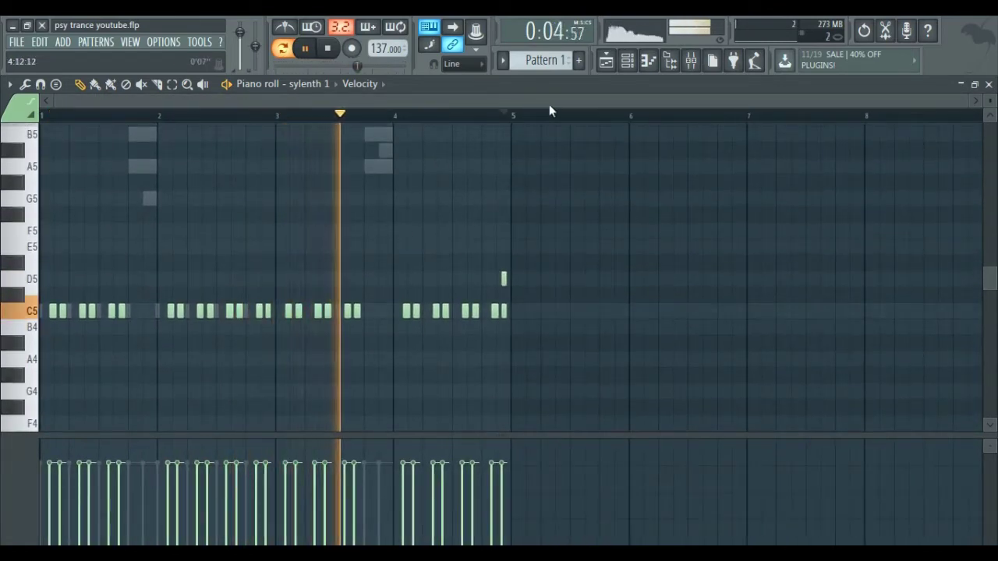
key(space)
- Fill the grv kick and Grv Kick 22 channels with a hit on each 4 steps
click(627, 60)
right_click(218, 262)
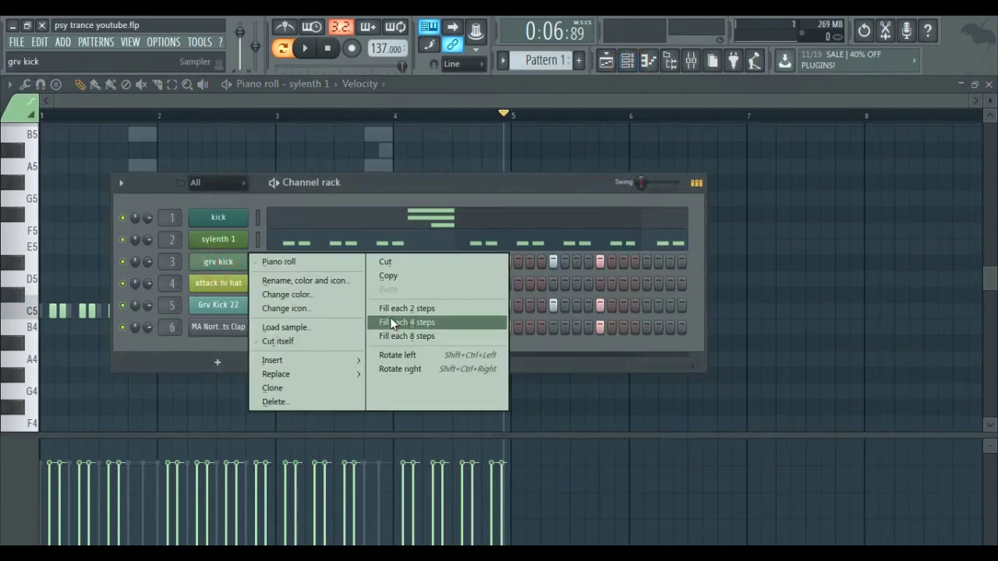
click(390, 320)
right_click(234, 307)
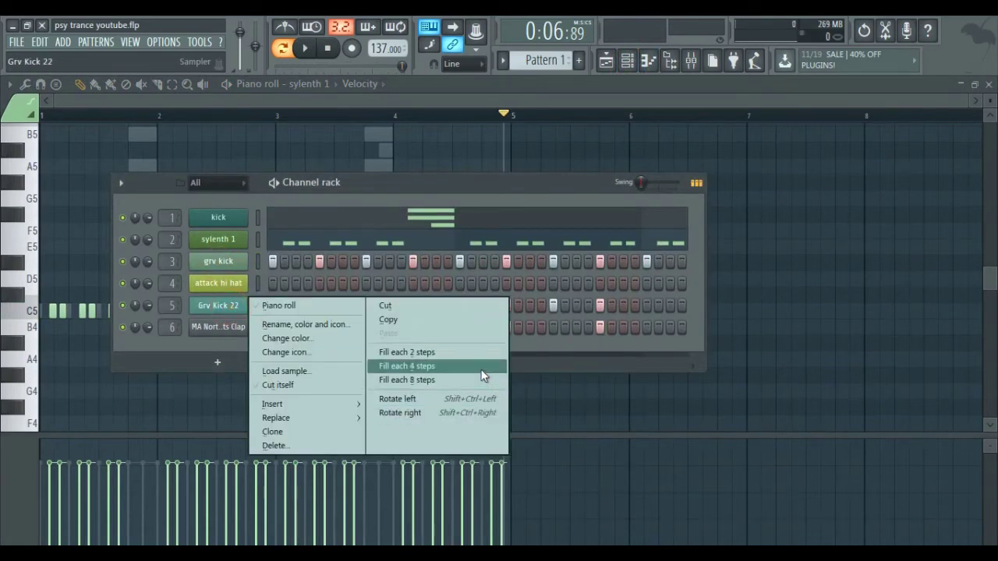
click(481, 370)
- Copy the MA NorthernLights Clap notes from bars 1 and 2 into bars 3 and 4 and play the pattern
right_click(234, 330)
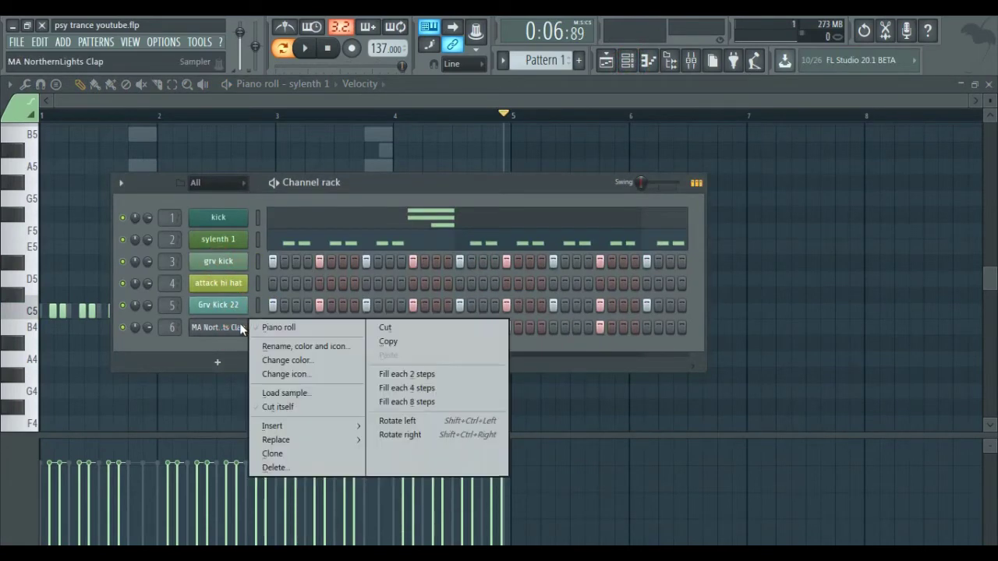
click(277, 328)
drag(341, 276, 5, 408)
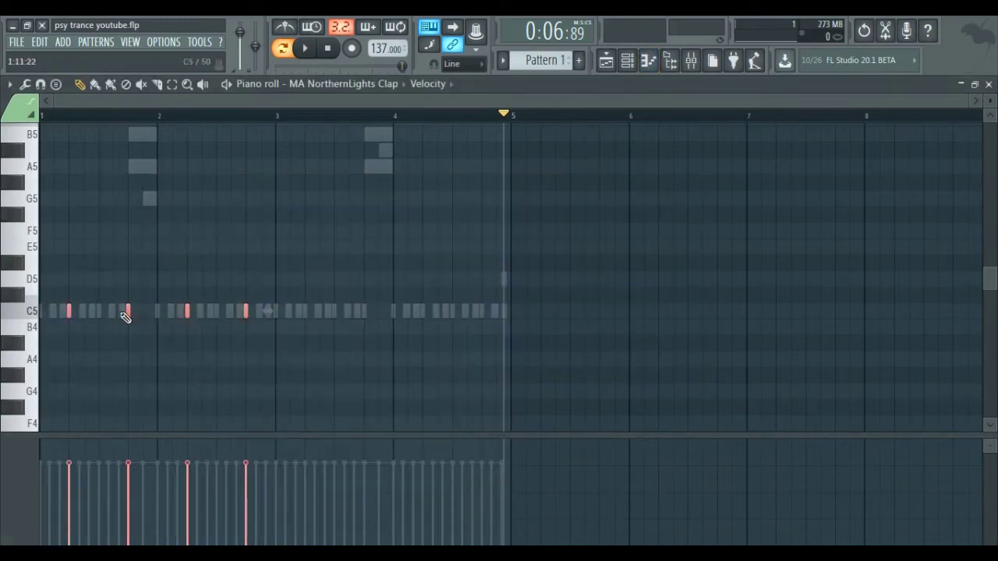
drag(129, 310, 364, 312)
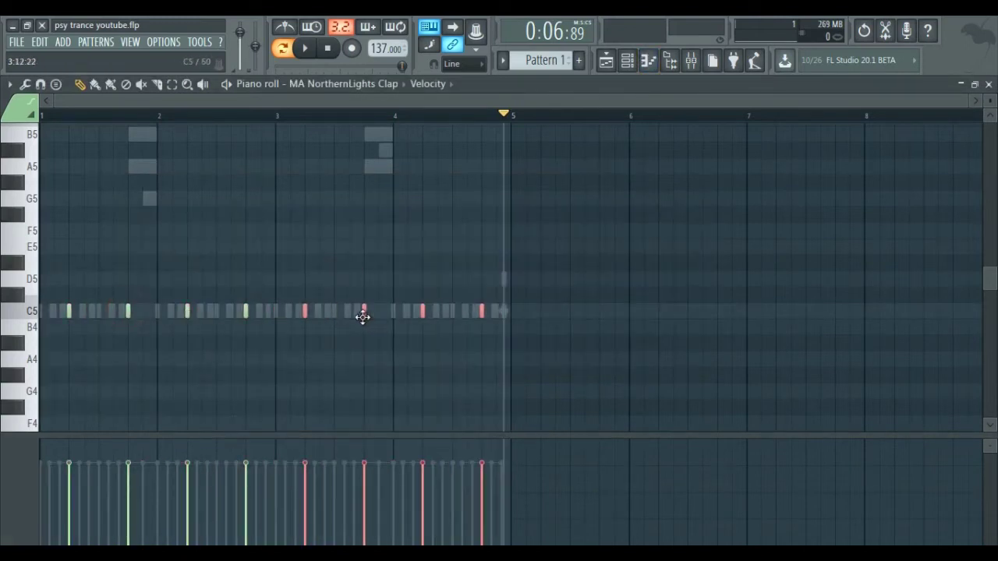
key(space)
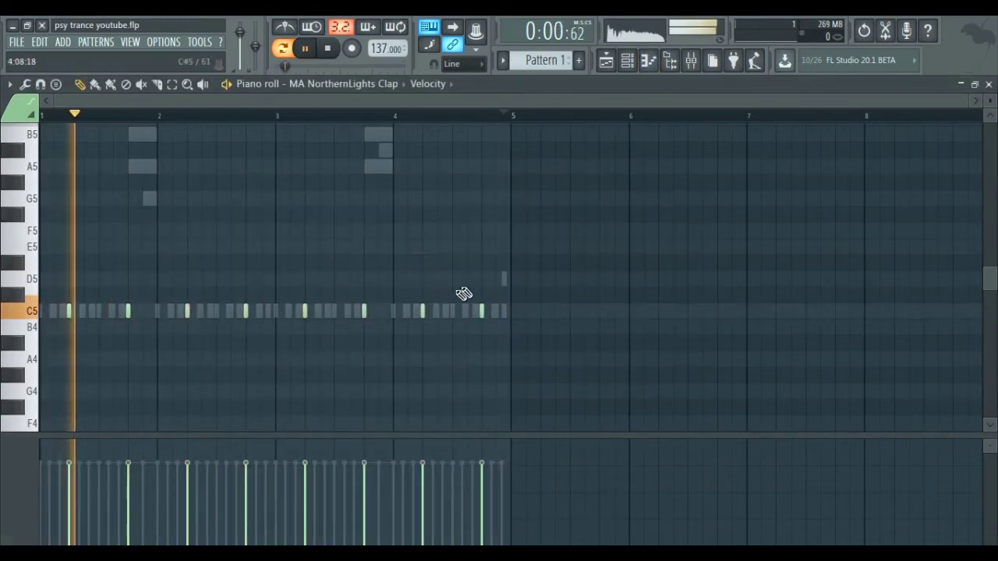
click(24, 109)
click(379, 207)
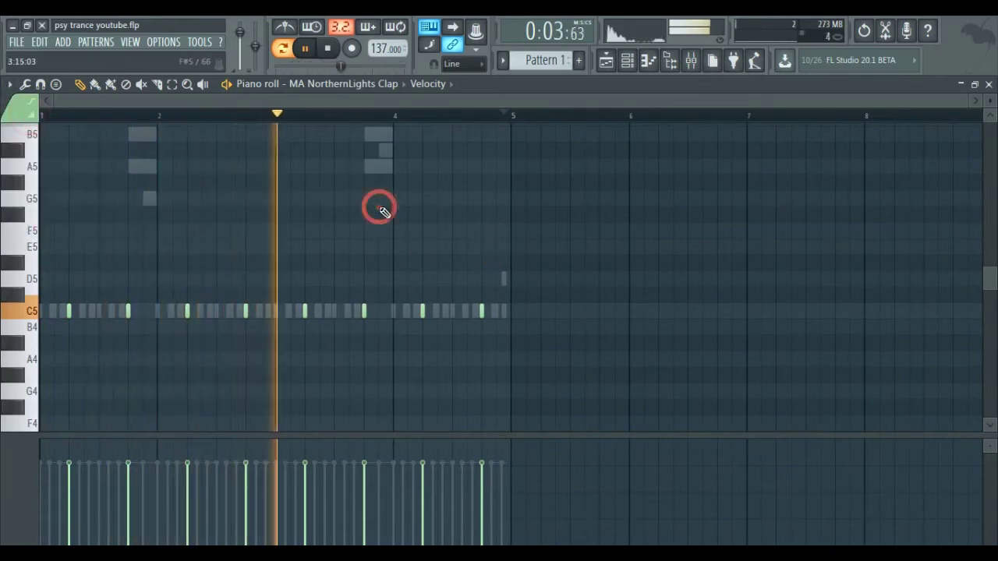
- Lay out four consecutive Pattern 1 clips on Track 1 of the playlist, filling bars 1 to 16
click(614, 69)
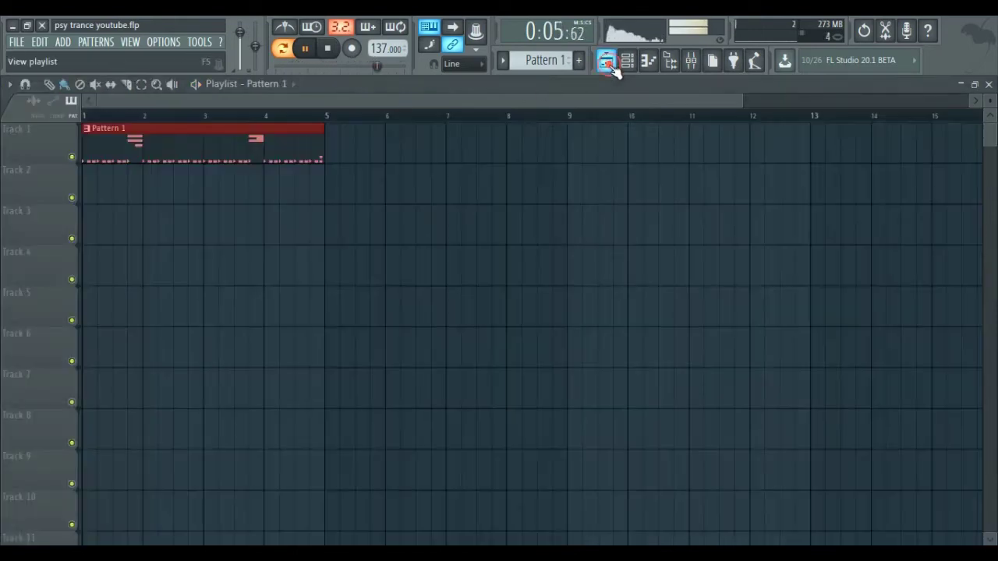
click(339, 136)
drag(397, 151, 381, 150)
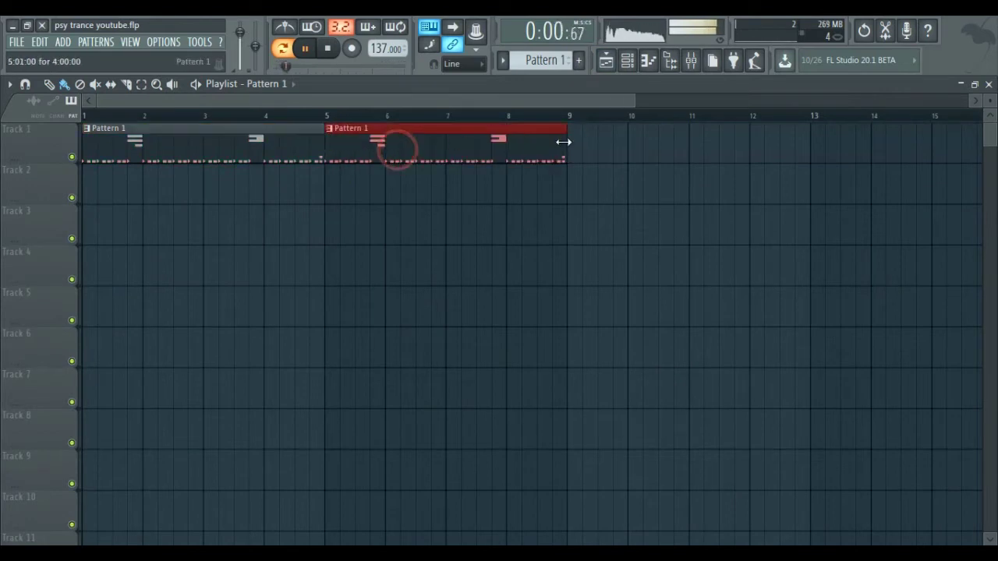
ctrl+drag(598, 145, 304, 155)
key(ctrl+b)
scroll(450, 191, down, 3)
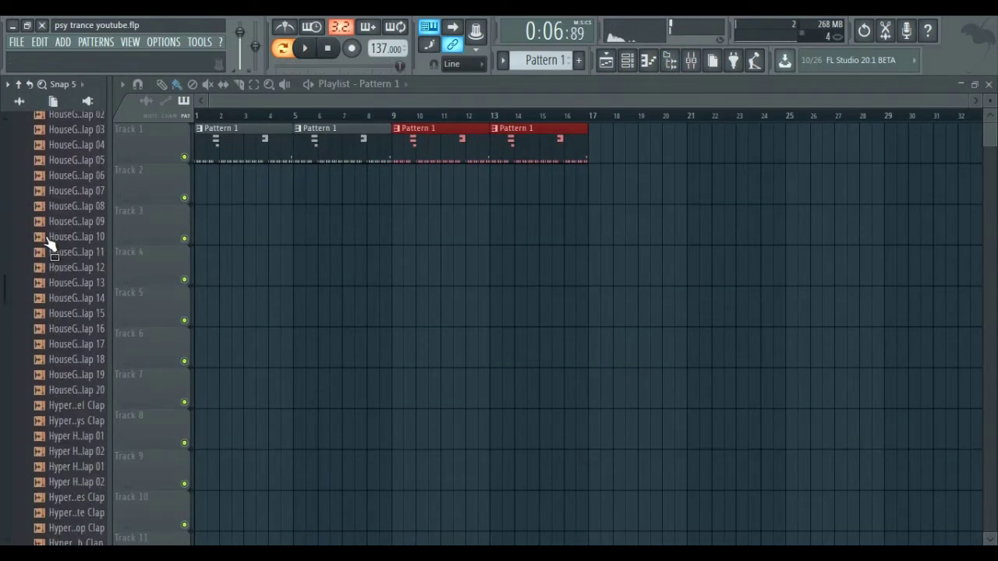
scroll(55, 248, up, 10)
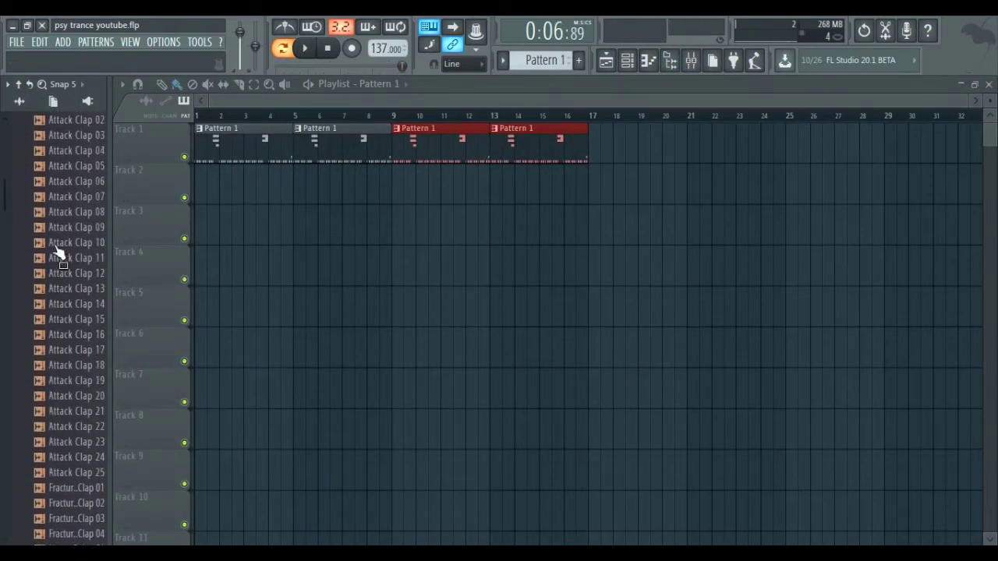
scroll(59, 250, up, 8)
- Program the attack hi hat on steps 3, 7, 11 and 15 of Pattern 2 while it plays
click(629, 63)
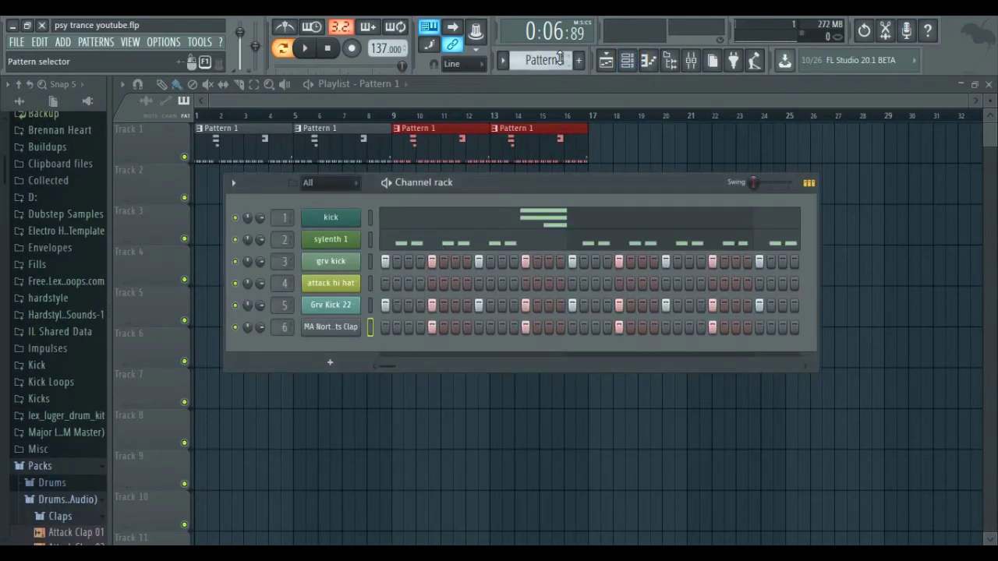
scroll(560, 57, up, 1)
click(407, 284)
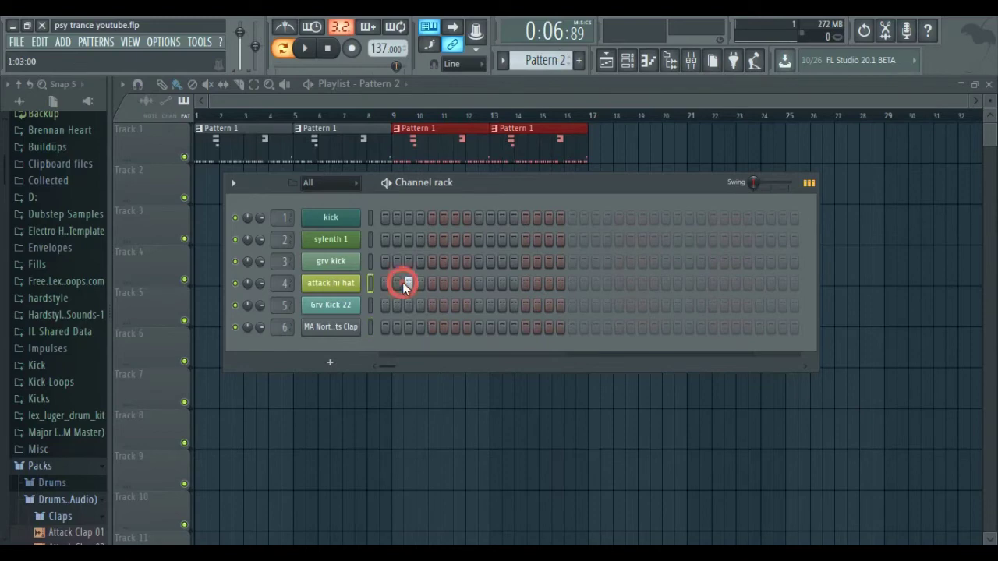
key(space)
click(503, 283)
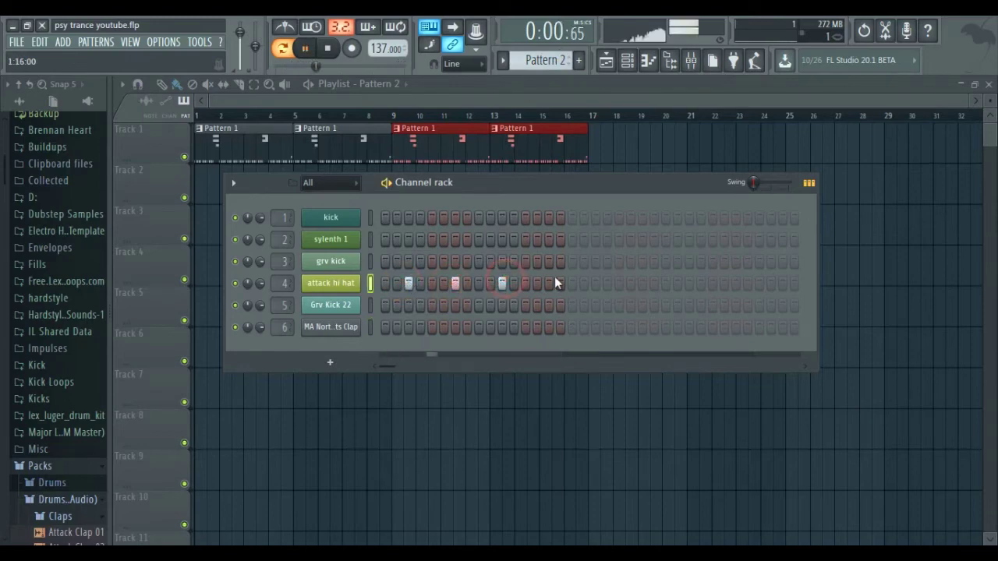
- Paint Pattern 2 clips along Track 2 of the playlist from bar 1 through bar 16
click(473, 421)
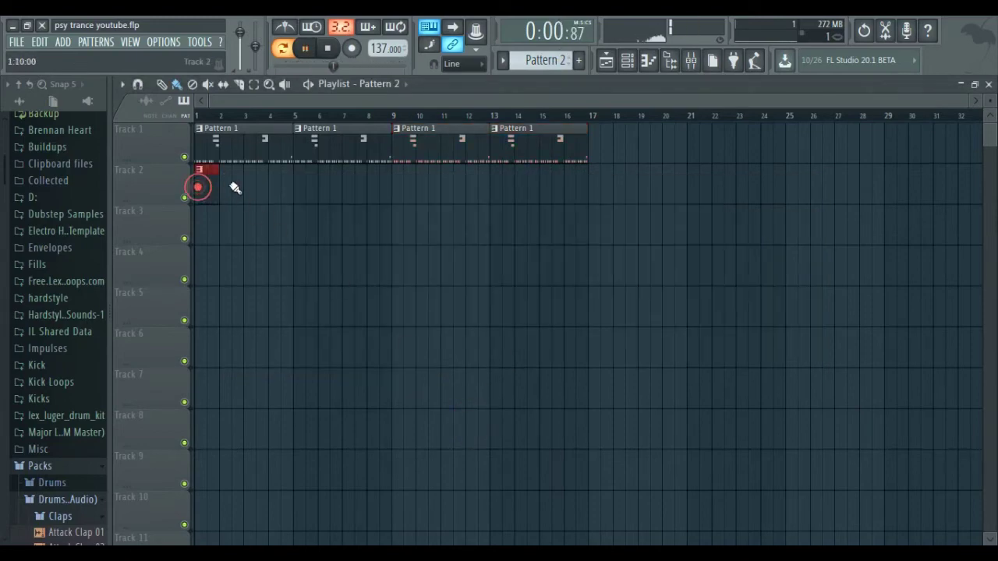
drag(235, 188, 590, 183)
- Open the attack hi hat channel settings, and play the playlist arrangement in song mode
click(627, 62)
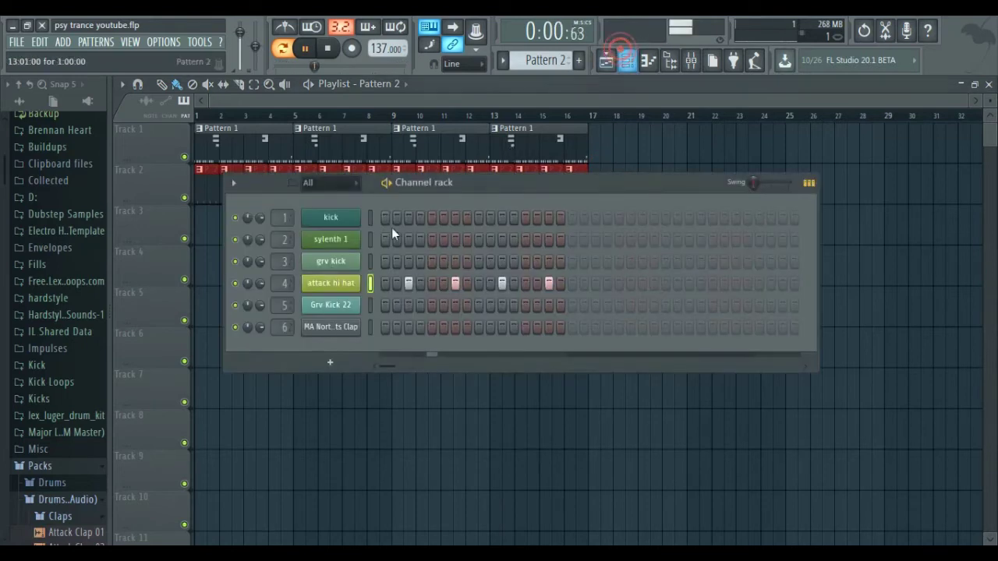
click(335, 286)
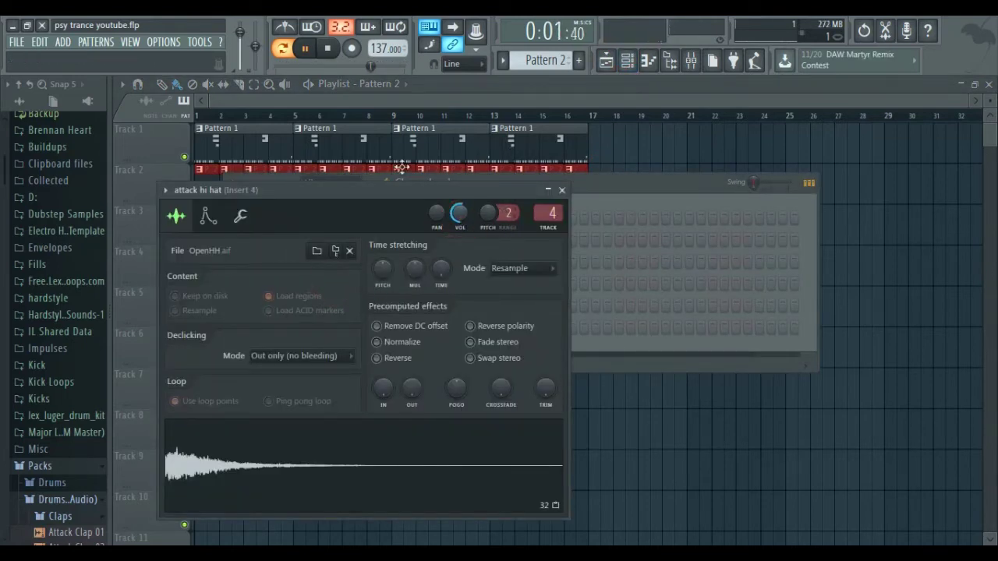
key(l)
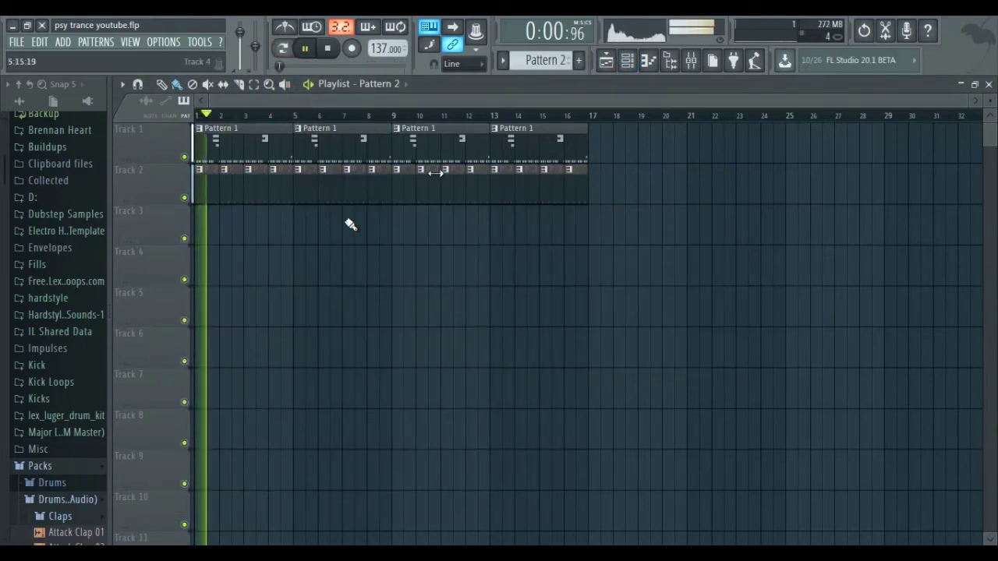
- Clear the attack hi hat steps from Pattern 2, and delete all the Pattern 2 clips from Track 2 of the playlist
click(624, 69)
key(space)
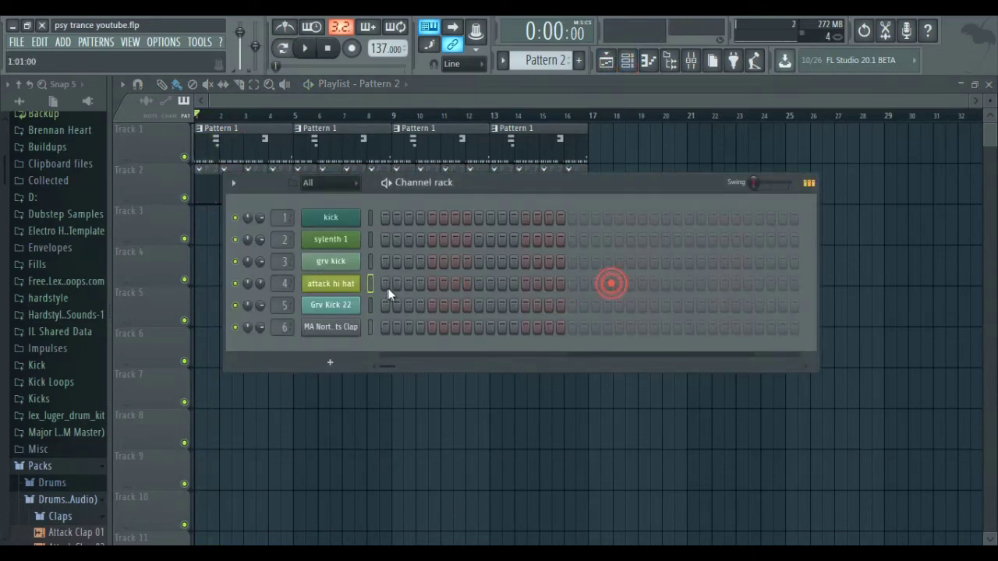
key(space)
right_click(463, 417)
drag(619, 179, 159, 193)
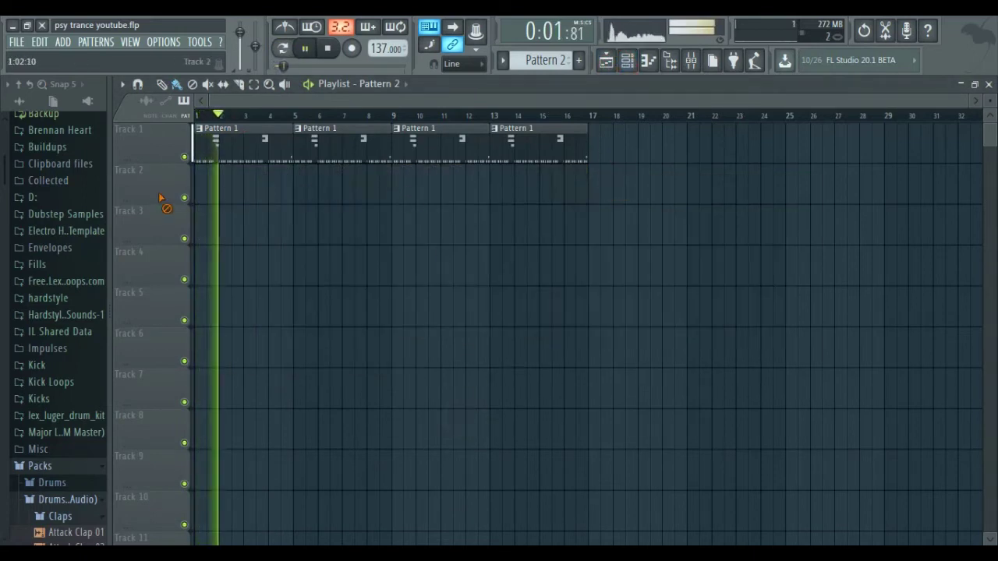
scroll(241, 289, down, 1)
scroll(335, 339, up, 1)
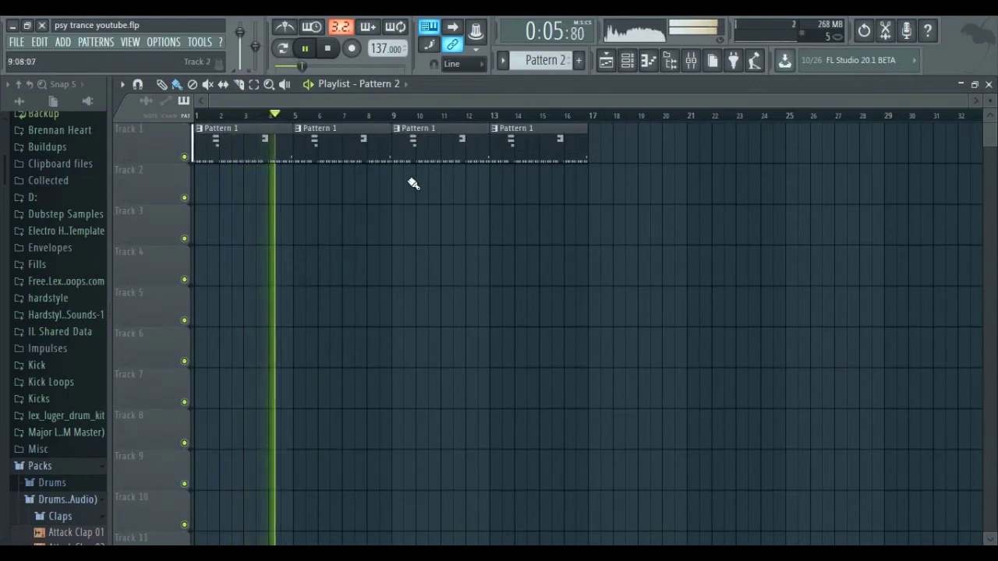
- Stop the arrangement and delete the two Pattern 1 clips covering bars 9 to 16 on Track 1
click(627, 61)
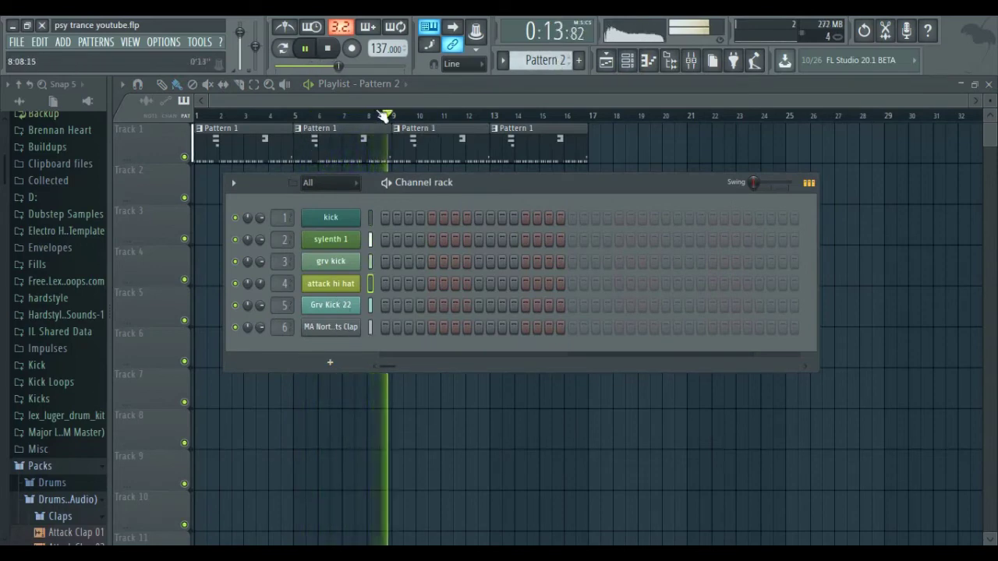
click(673, 165)
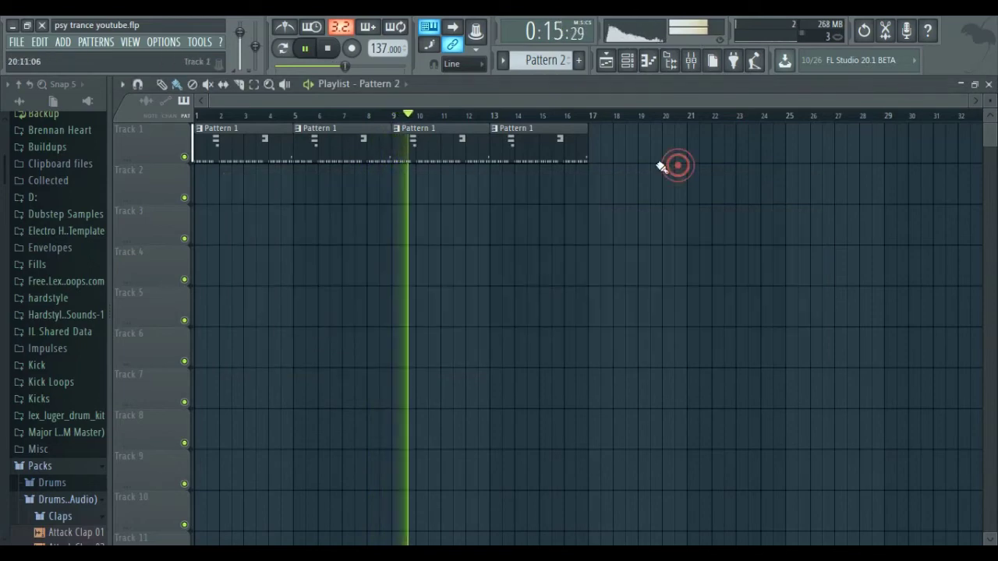
click(629, 62)
key(space)
right_click(556, 146)
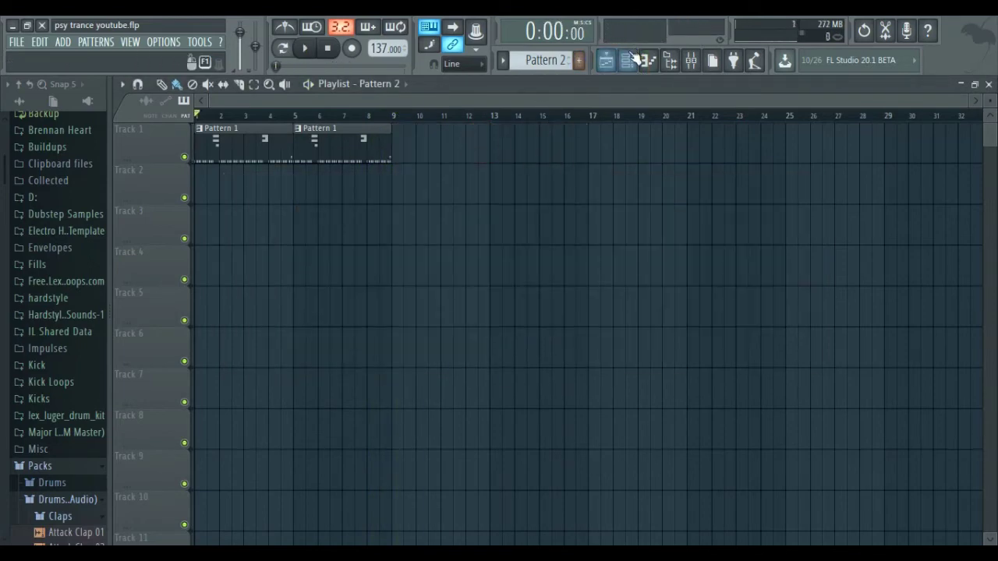
- Switch to Pattern 1 and play it in pattern mode with the kick channel's piano roll open
click(628, 62)
scroll(520, 50, up, 1)
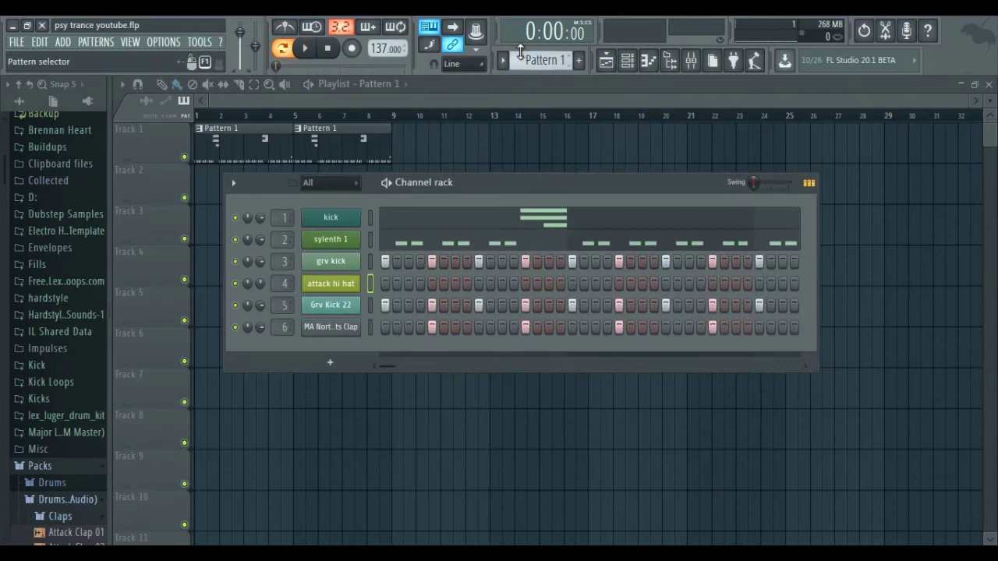
click(468, 222)
key(space)
click(627, 62)
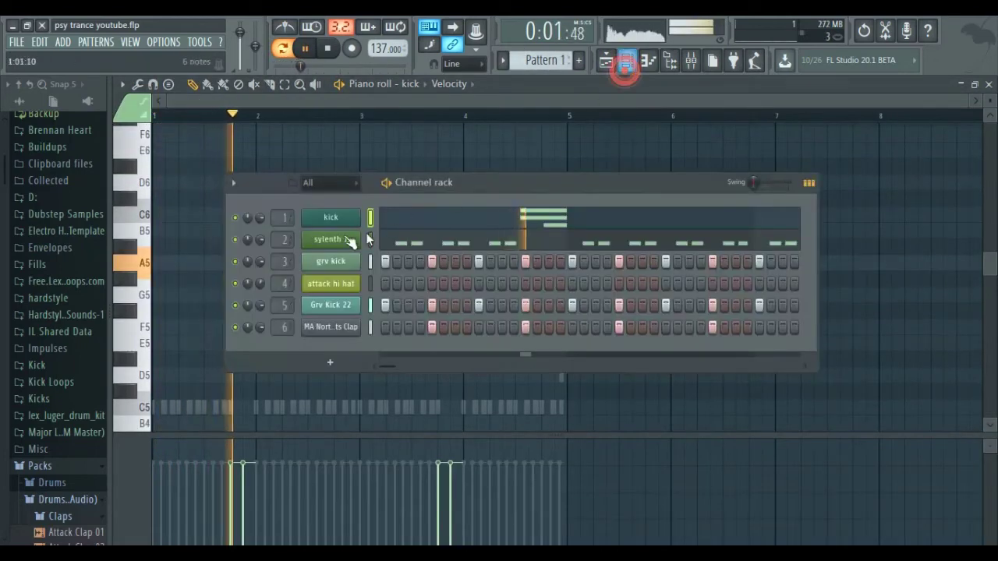
- Solo the kick channel and play its piano roll notes on their own
key(space)
right_click(237, 217)
click(297, 224)
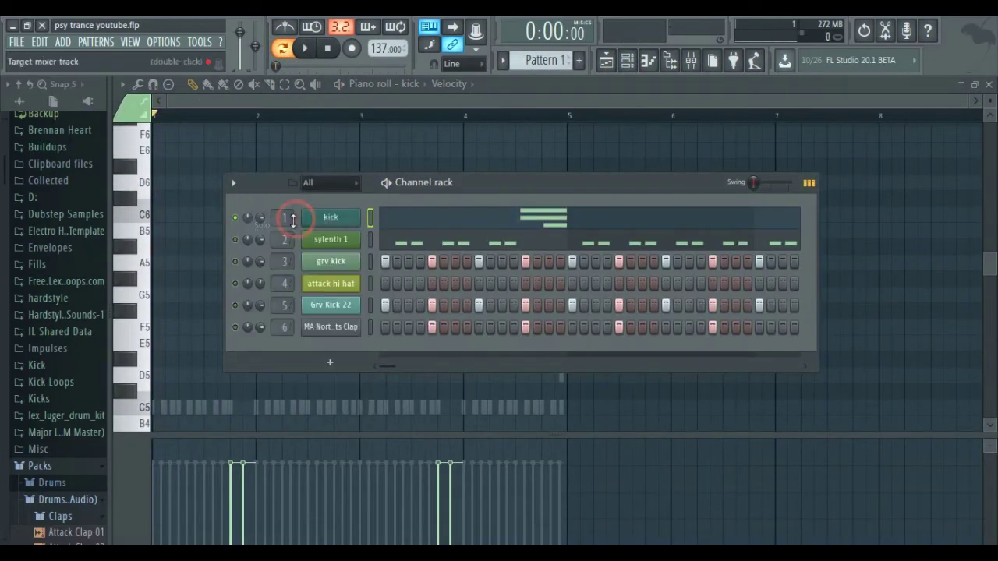
key(F6)
key(space)
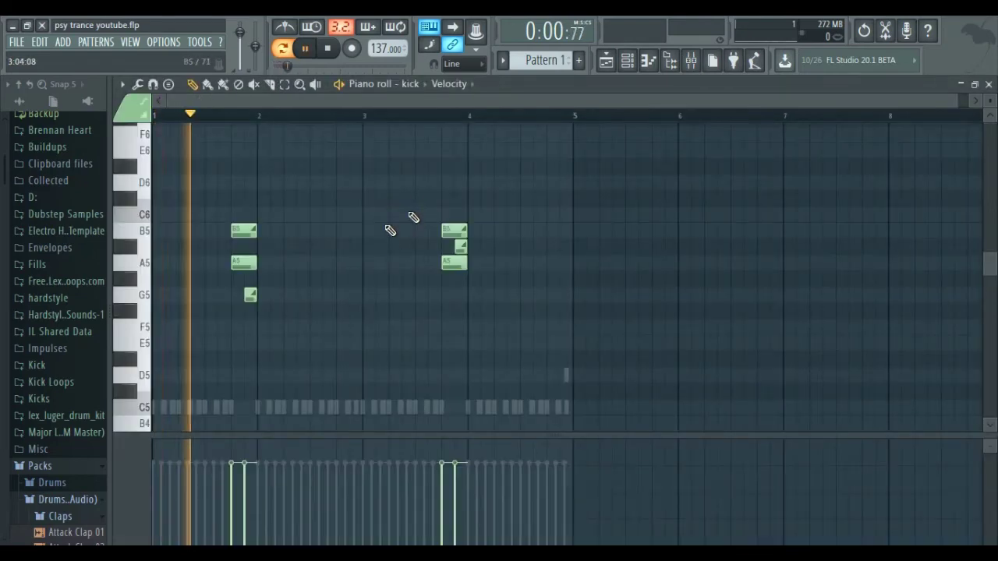
- Solo the sylenth 1 channel, and play its bassline while examining the note lengths up close in the piano roll
click(627, 61)
key(space)
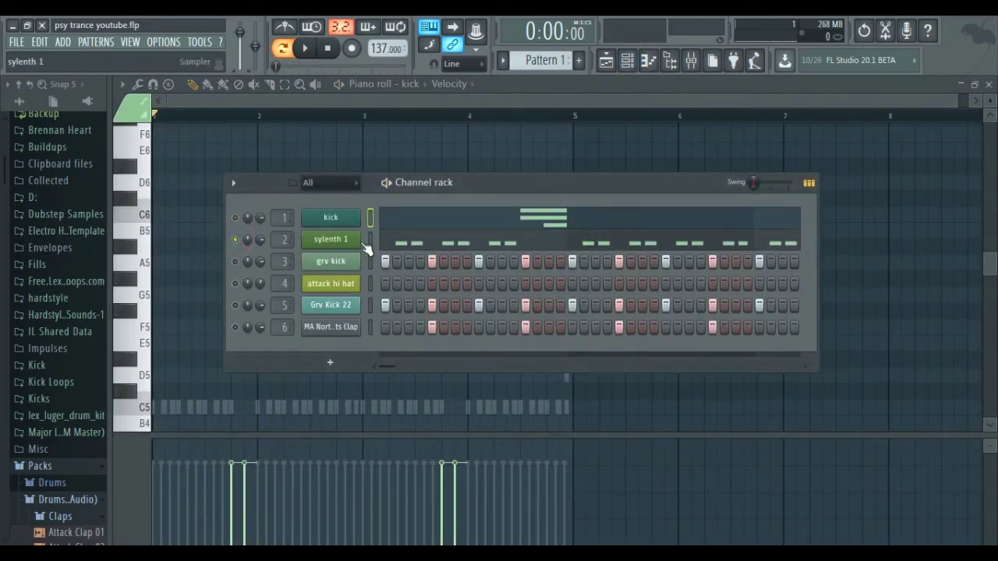
click(425, 242)
key(space)
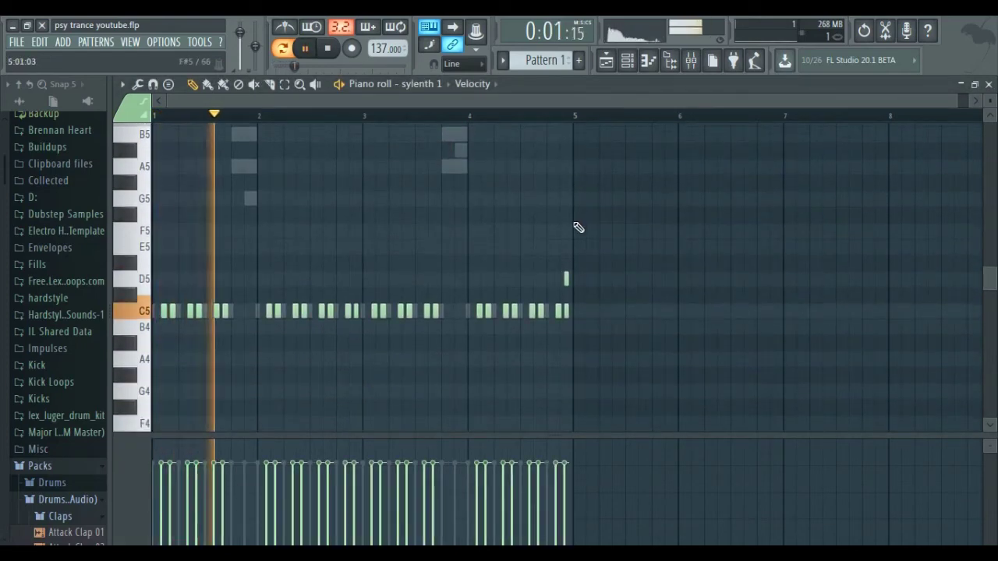
scroll(519, 327, up, 6)
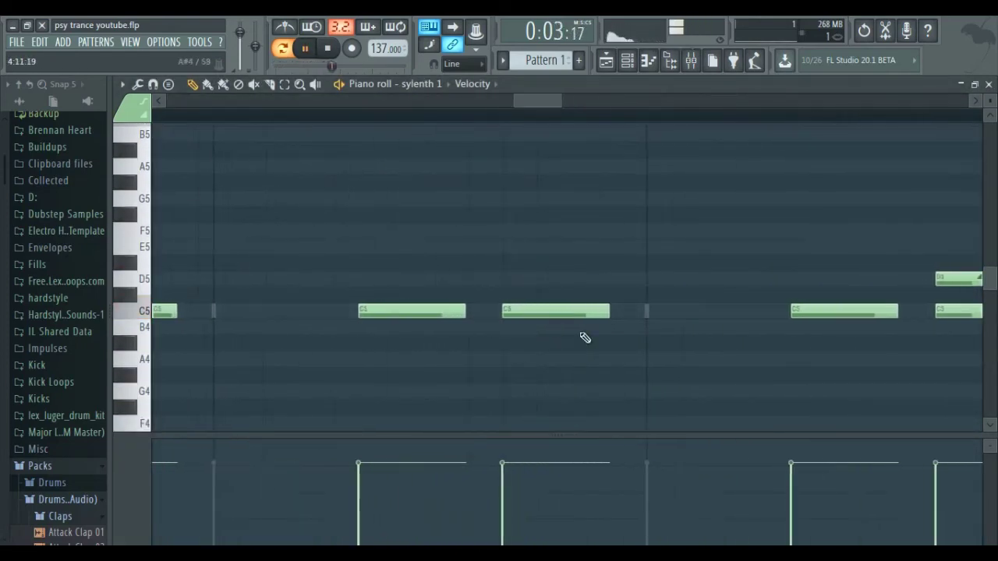
- Solo the grv kick channel and play its notes in the piano roll
click(628, 63)
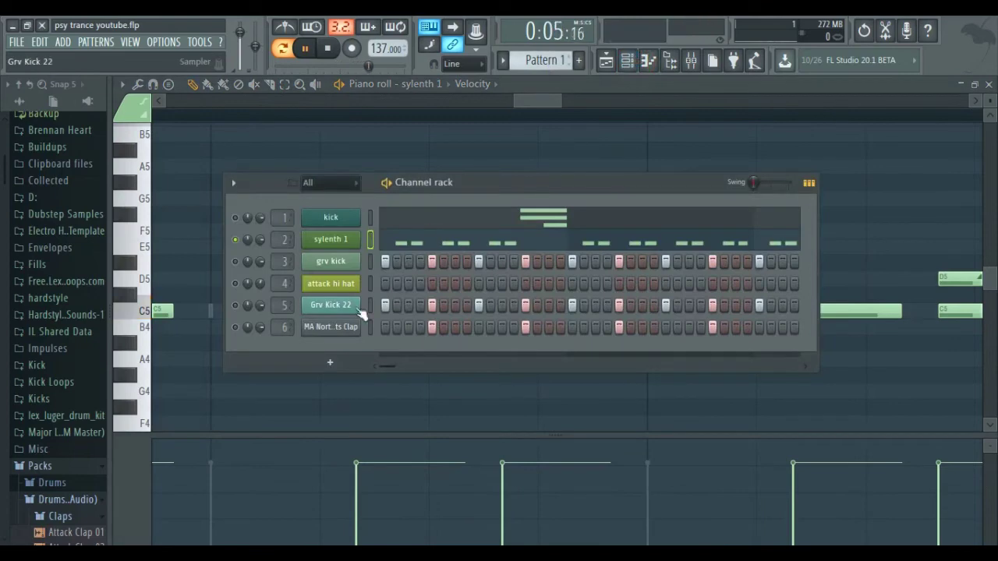
key(space)
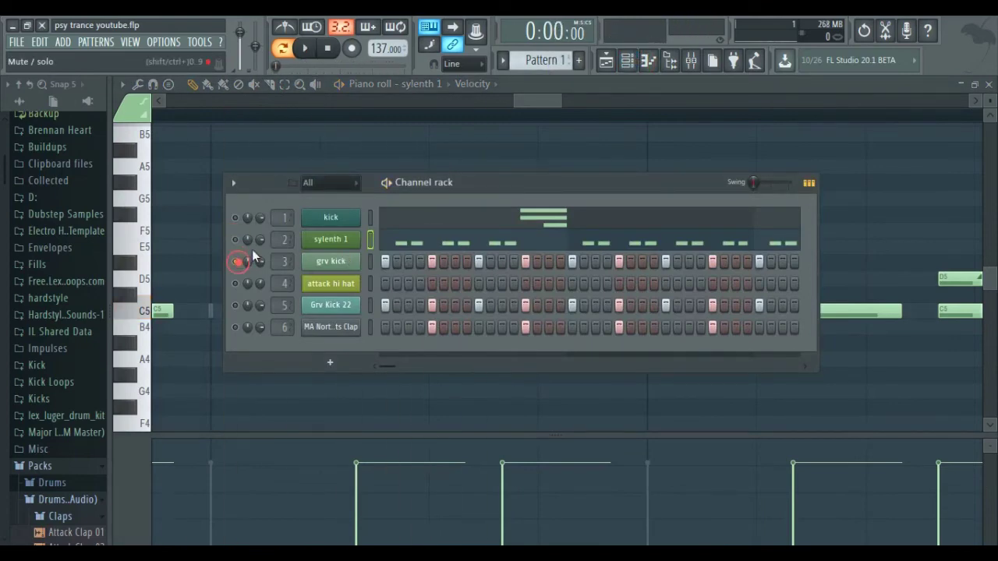
click(350, 262)
key(space)
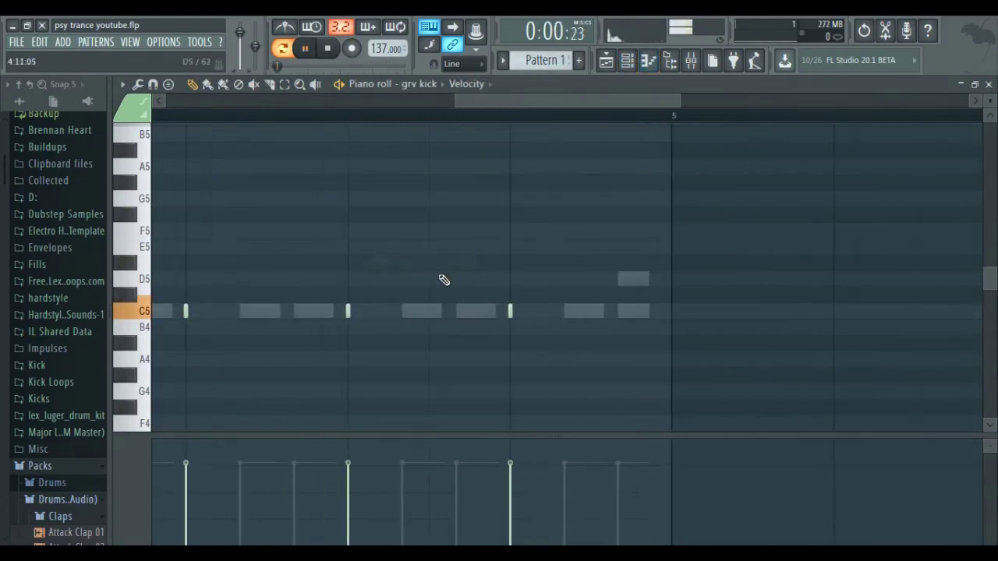
- Show the Grv Kick 22 notes in the piano roll while Pattern 1 plays
click(649, 61)
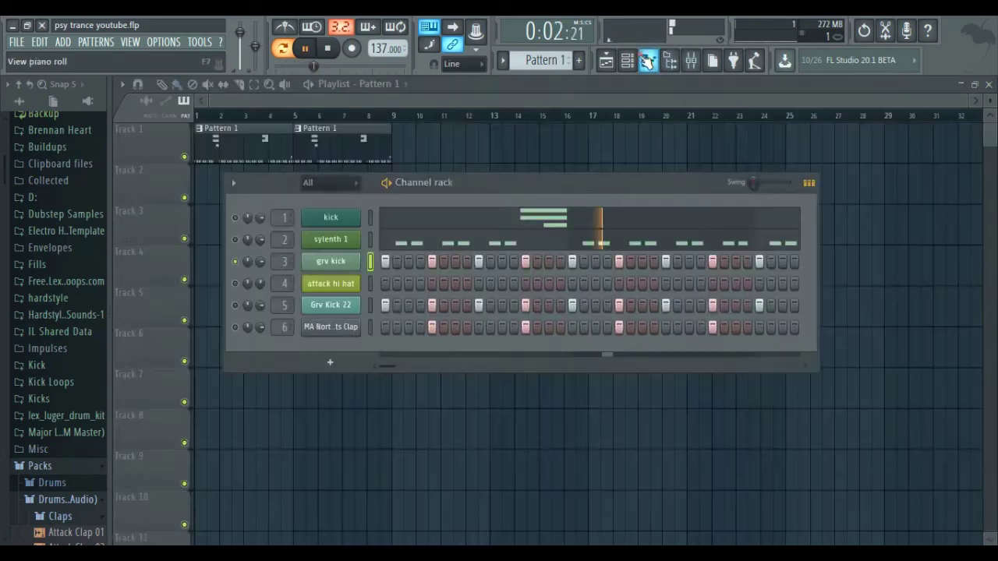
right_click(351, 309)
click(379, 305)
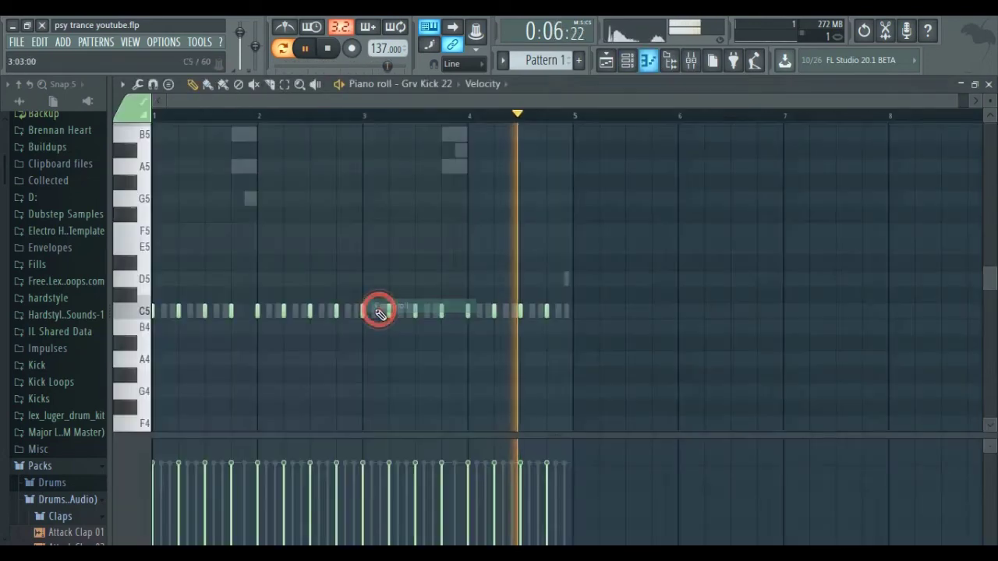
- Unmute the Grv Kick 22, clap, attack hi hat, sylenth 1 and kick channels, and return to the playlist
click(626, 62)
click(235, 305)
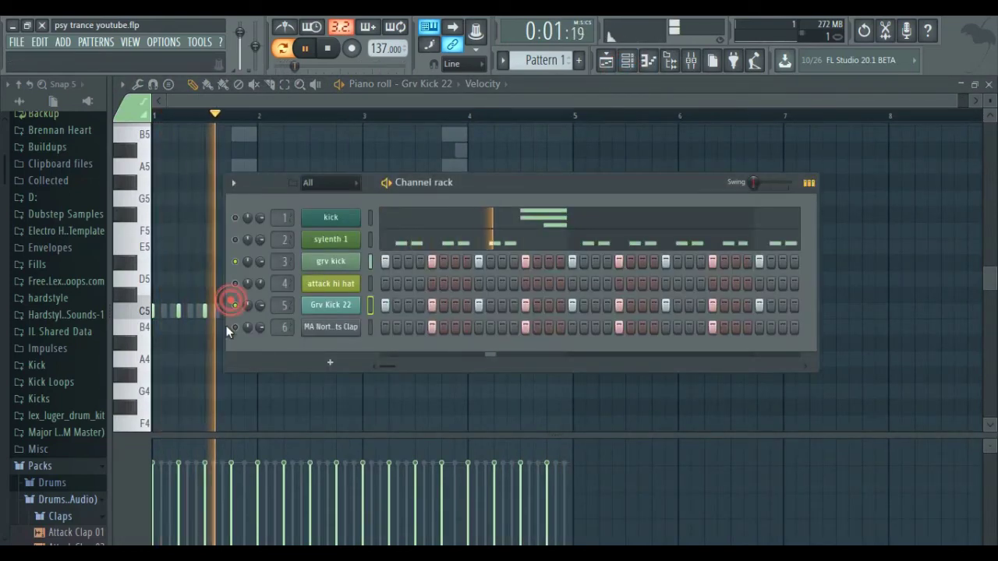
click(235, 327)
click(235, 283)
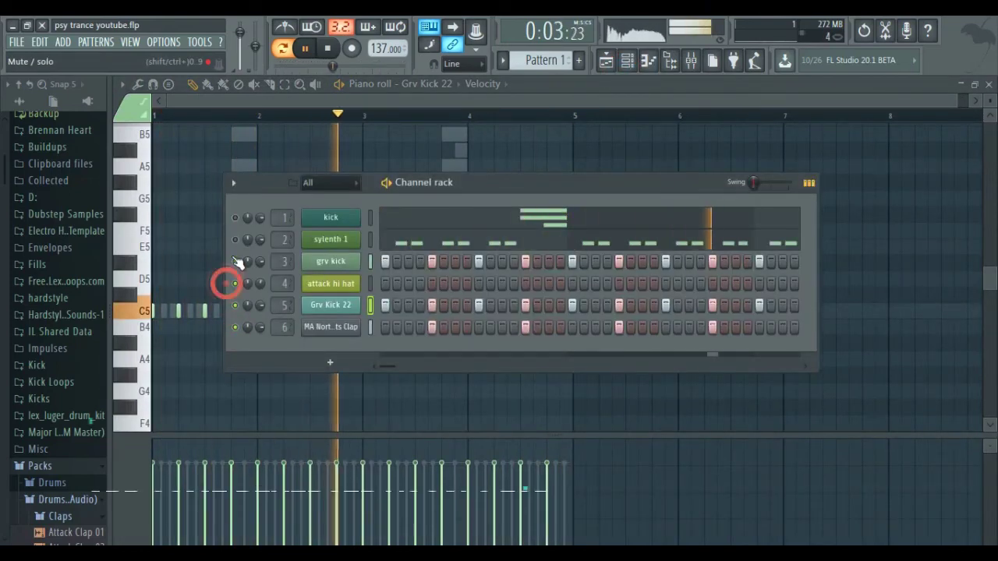
click(235, 239)
click(233, 217)
click(390, 133)
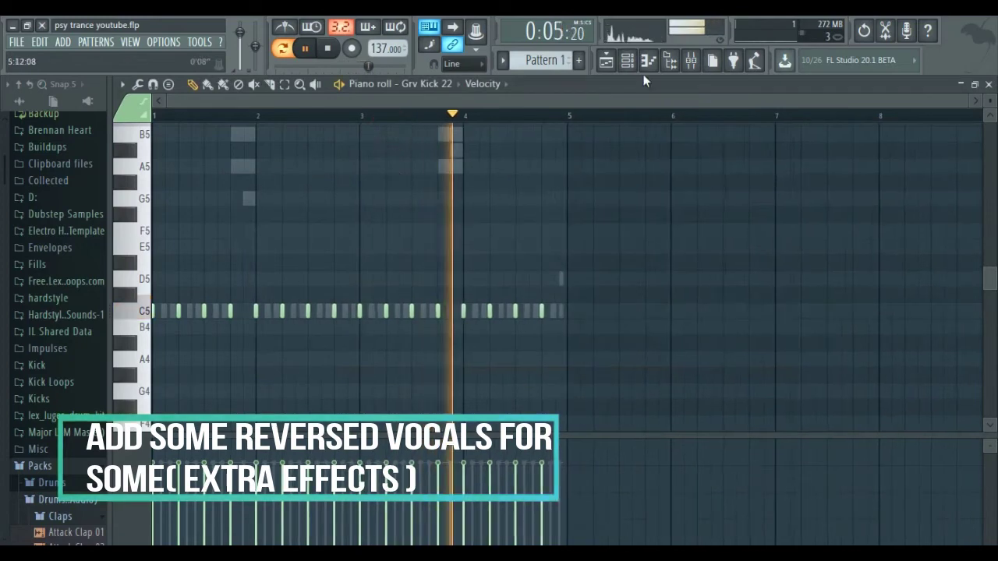
click(606, 62)
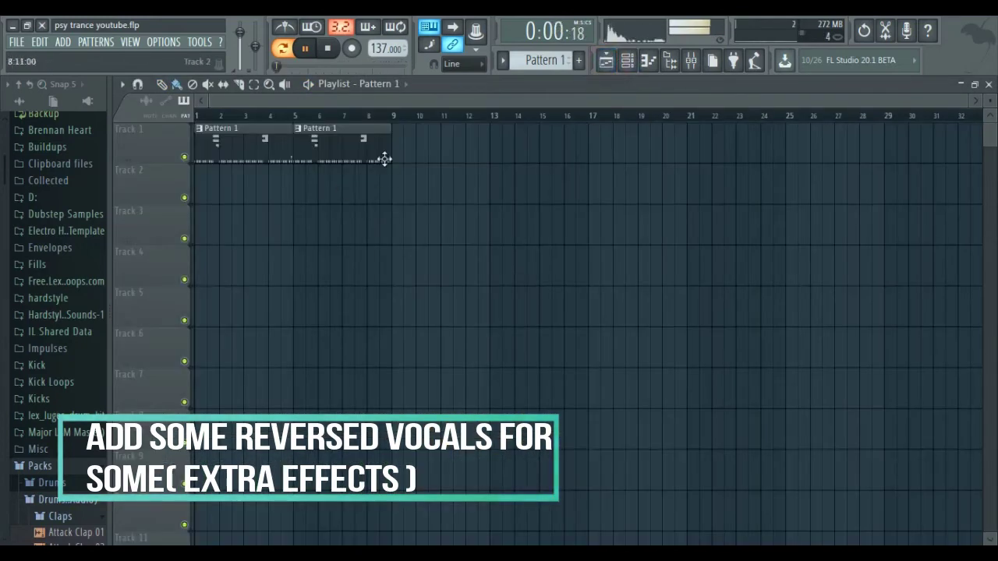
click(873, 551)
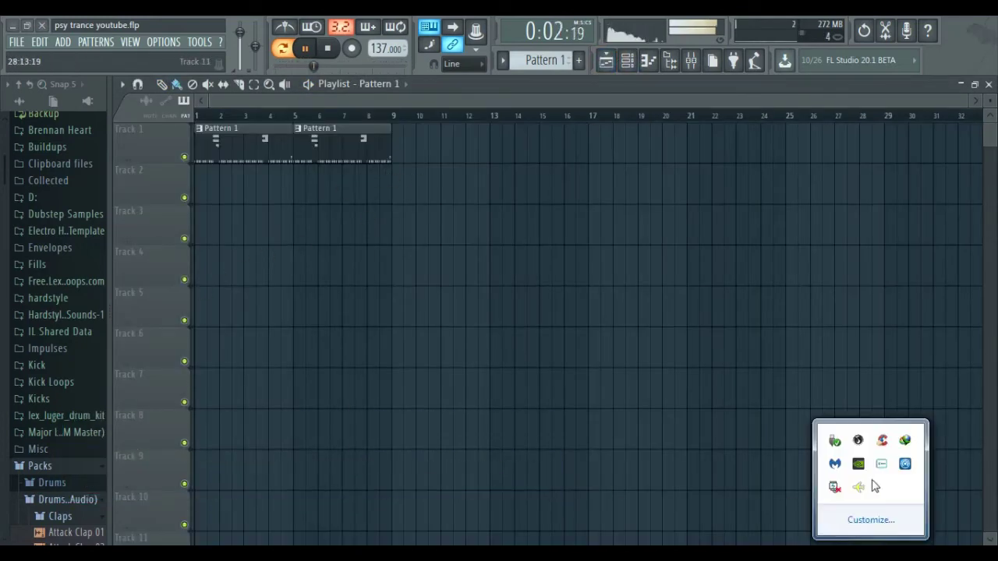
right_click(871, 464)
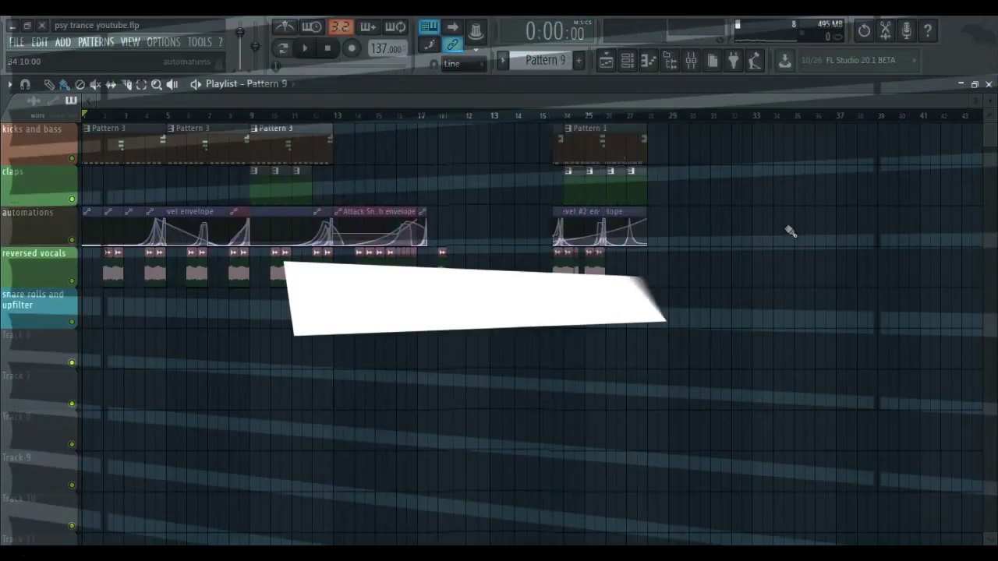
- Play the full arrangement with its kick and bass, claps, automations and reversed vocals tracks from the start
key(space)
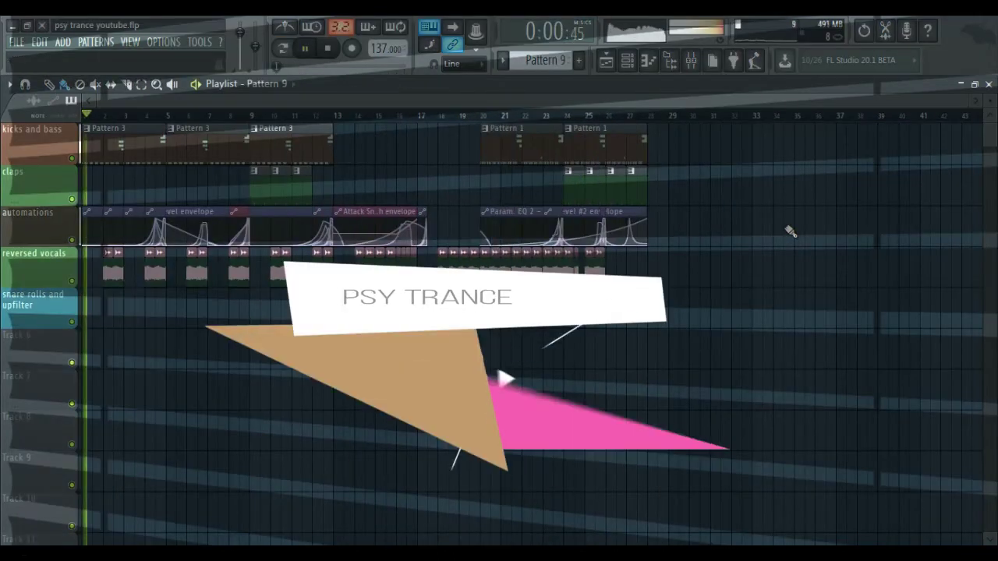